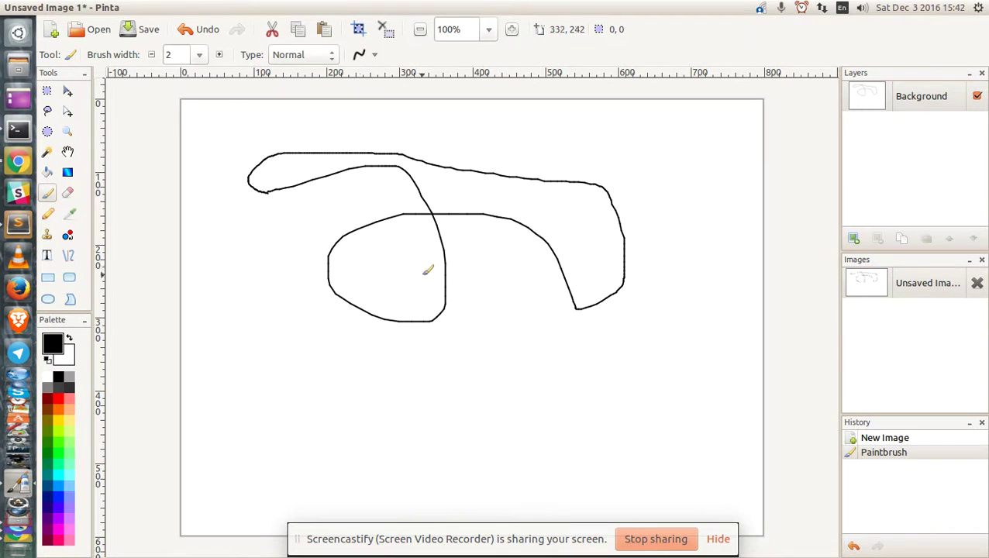
Draw a rectangular selection over the scribble and resize it to about 299 × 299 px around the crossing curves
left_click(47, 91)
left_click_drag(212, 124, 569, 412)
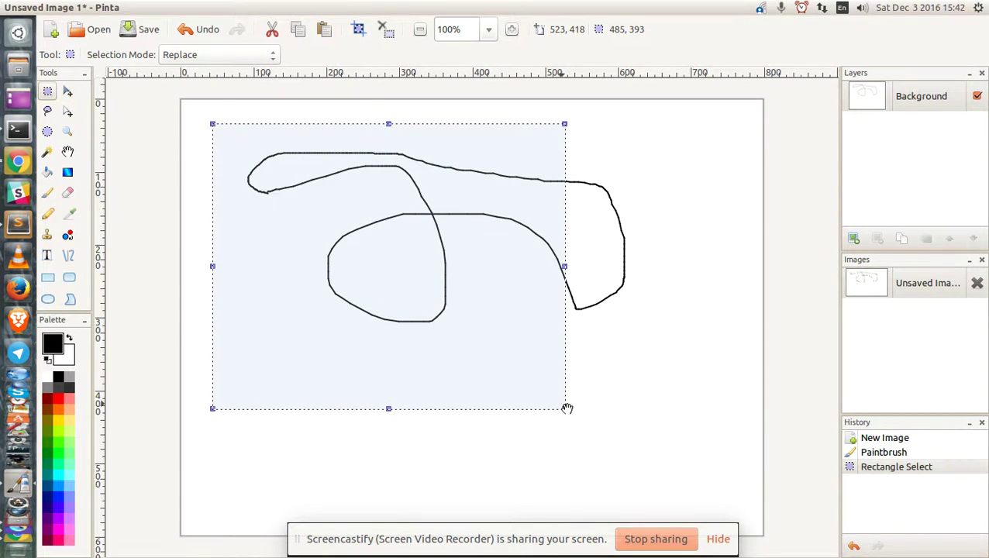
left_click_drag(567, 409, 516, 357)
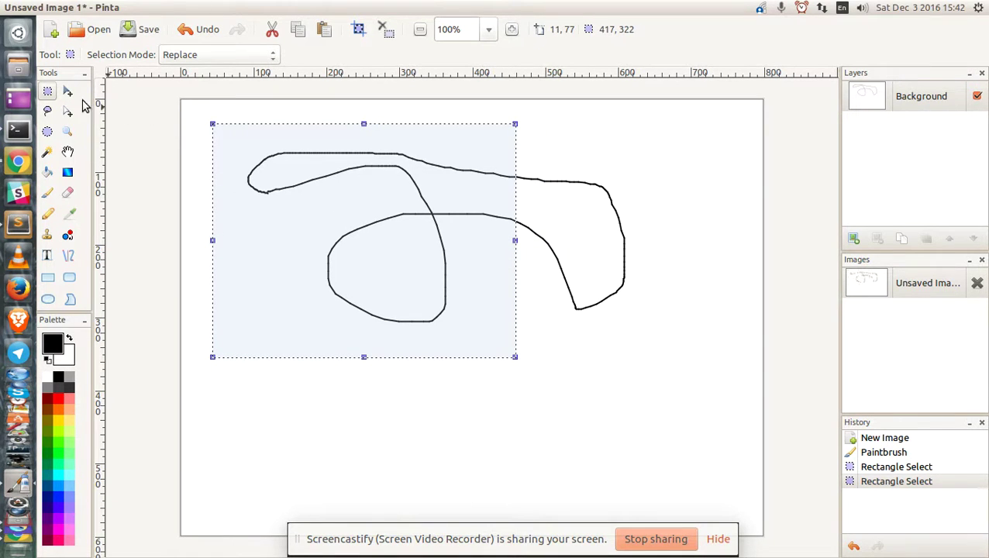
left_click_drag(214, 358, 441, 340)
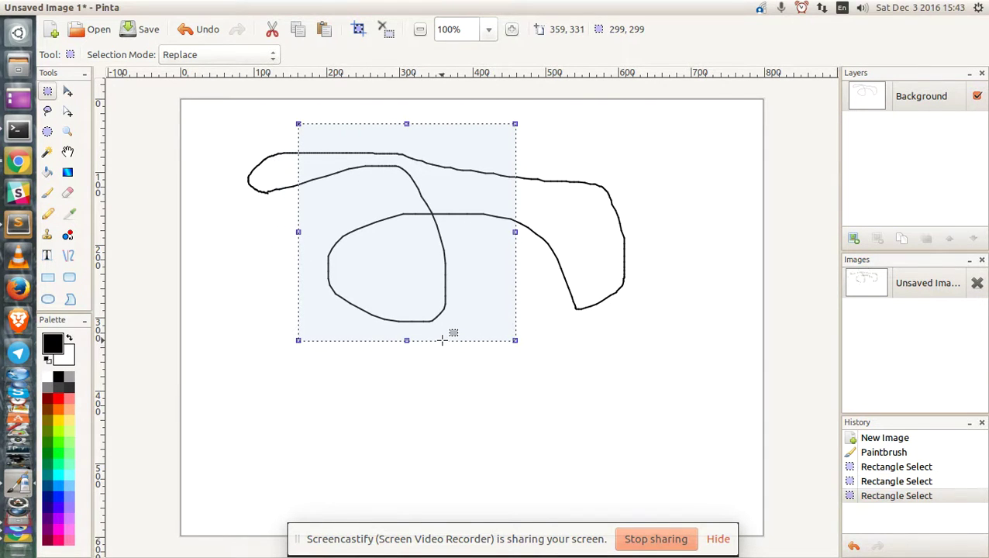
Copy the selected part of the scribble, paste it, and move the pasted piece down toward the canvas's lower right
key("ctrl+c")
key("ctrl+v")
left_click_drag(334, 267, 587, 410)
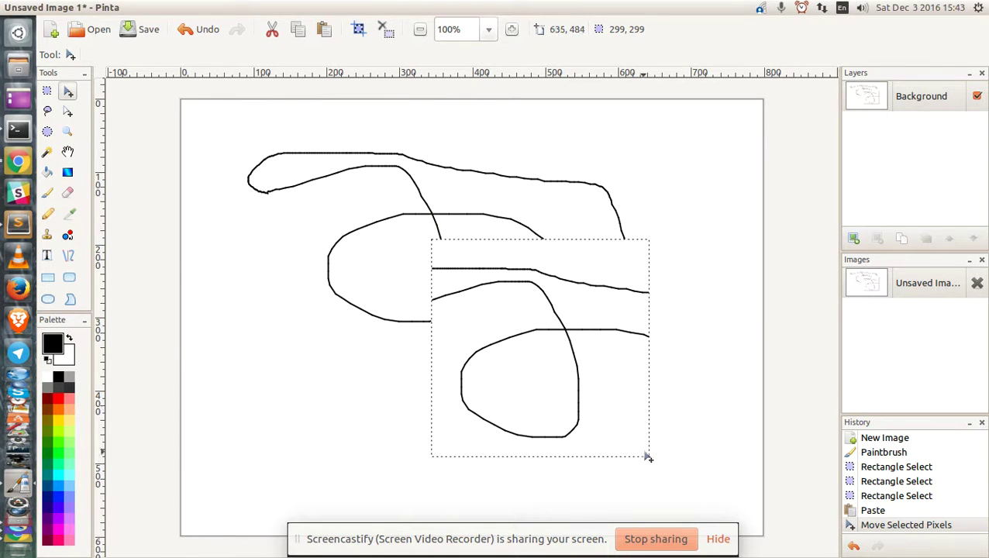
Draw a new rectangular selection over the pasted piece and adjust it to about 248 × 239 px
left_click(47, 91)
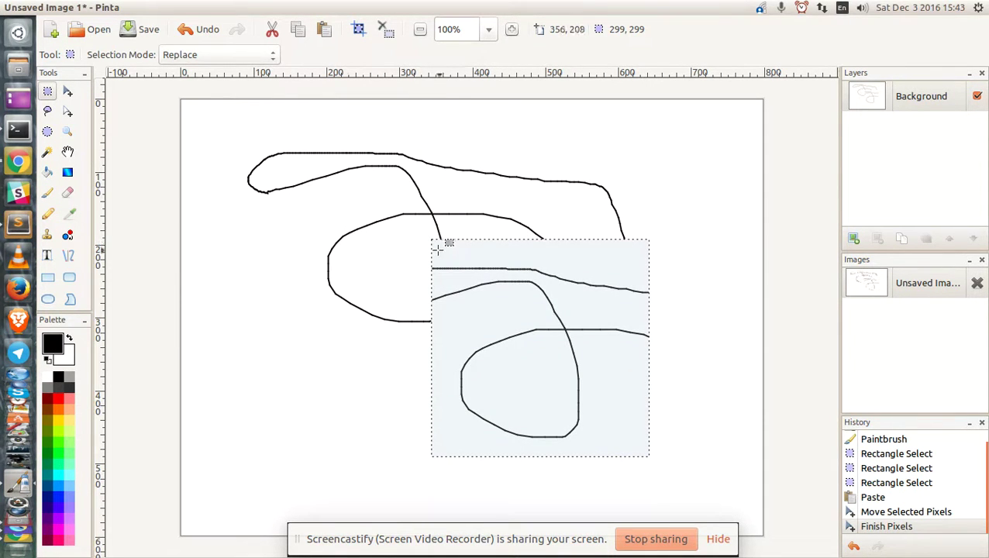
left_click_drag(431, 241, 524, 334)
left_click_drag(524, 288, 544, 284)
left_click_drag(534, 335, 616, 419)
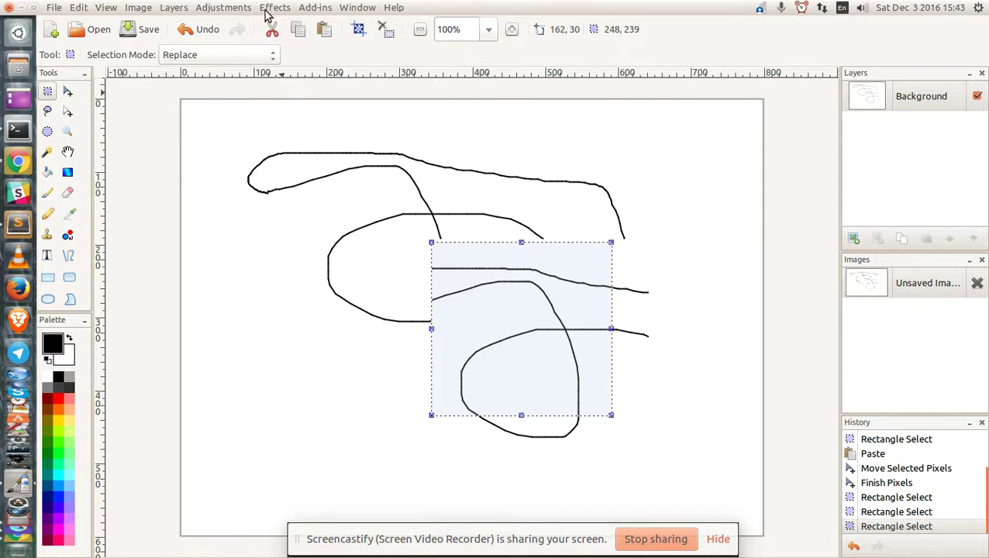
Check Pinta's version in its About information and close the dialog
left_click(393, 8)
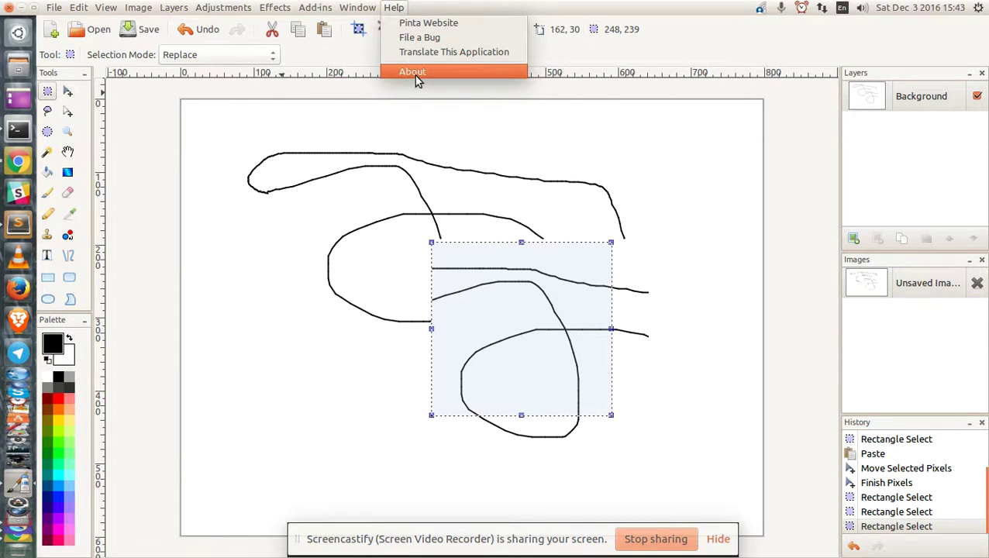
left_click(414, 73)
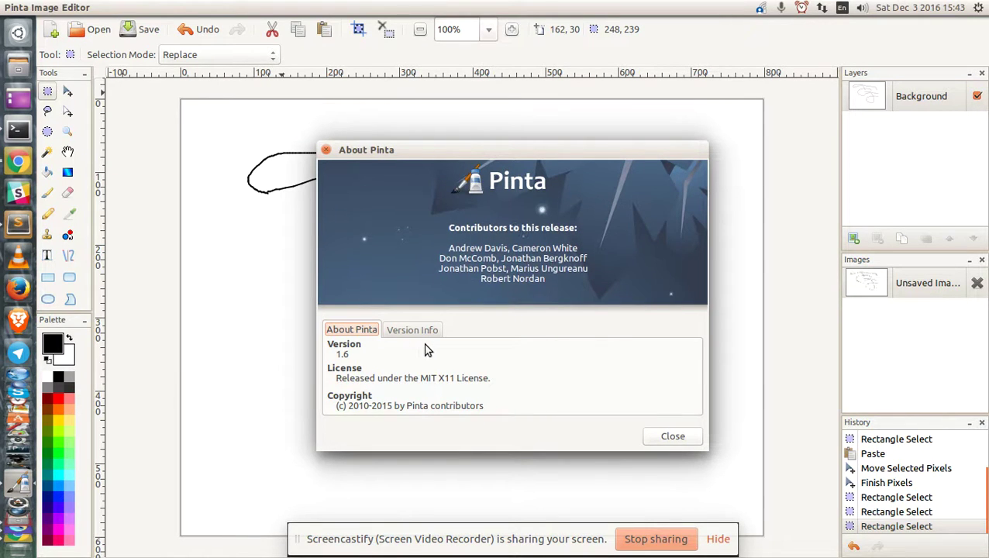
left_click(673, 436)
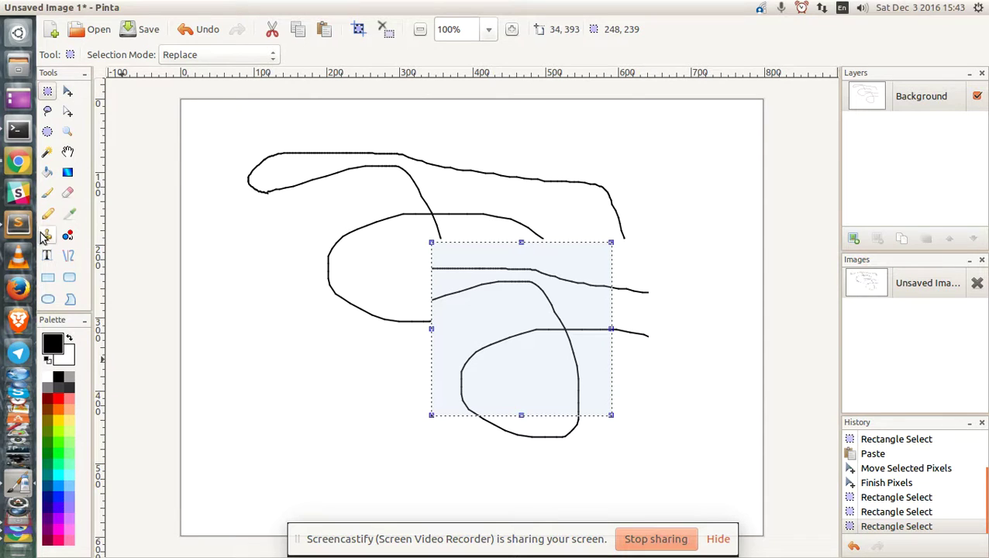
Switch to Krita and the terminal, and find the command that launched Krita in the terminal output
key("alt+Tab")
key("alt+Tab")
key("alt+Tab")
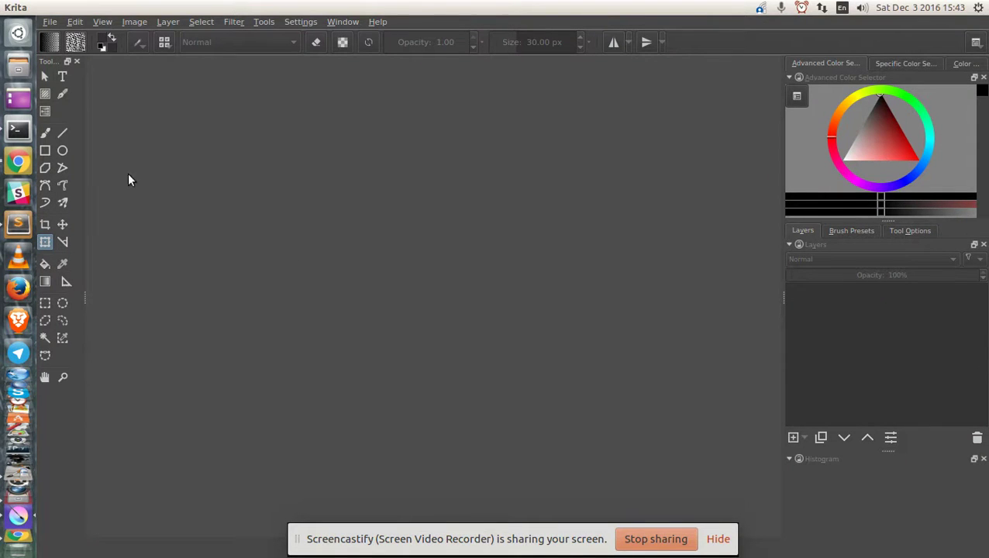
left_click(18, 130)
scroll(507, 361, "up", 15)
scroll(506, 361, "up", 10)
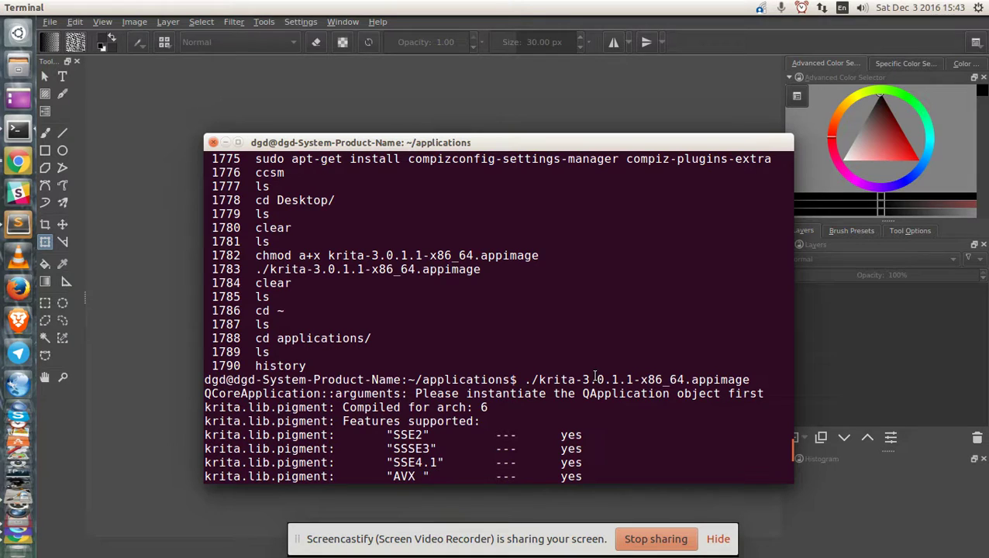
Switch through the open windows back to Krita and close the program
key("alt+Tab")
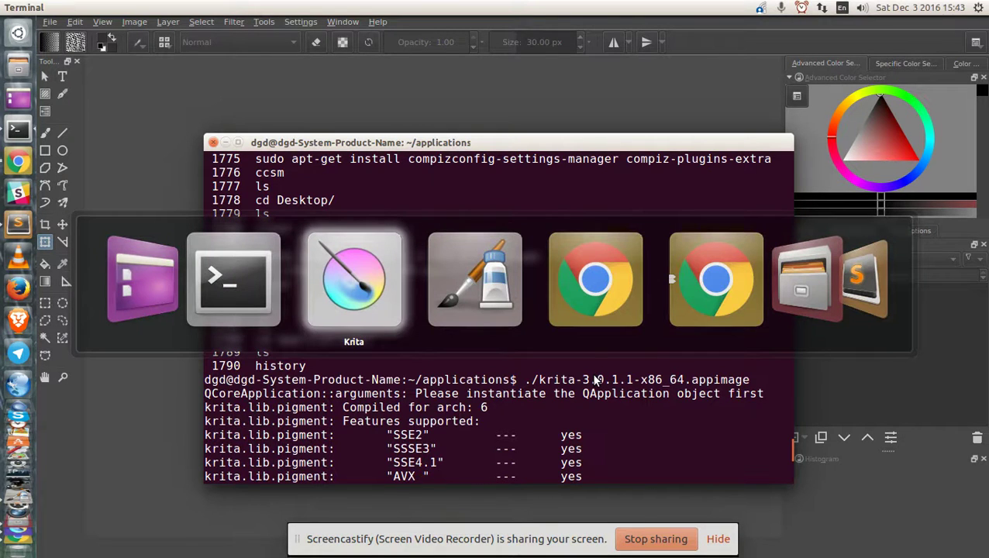
key("alt+Tab")
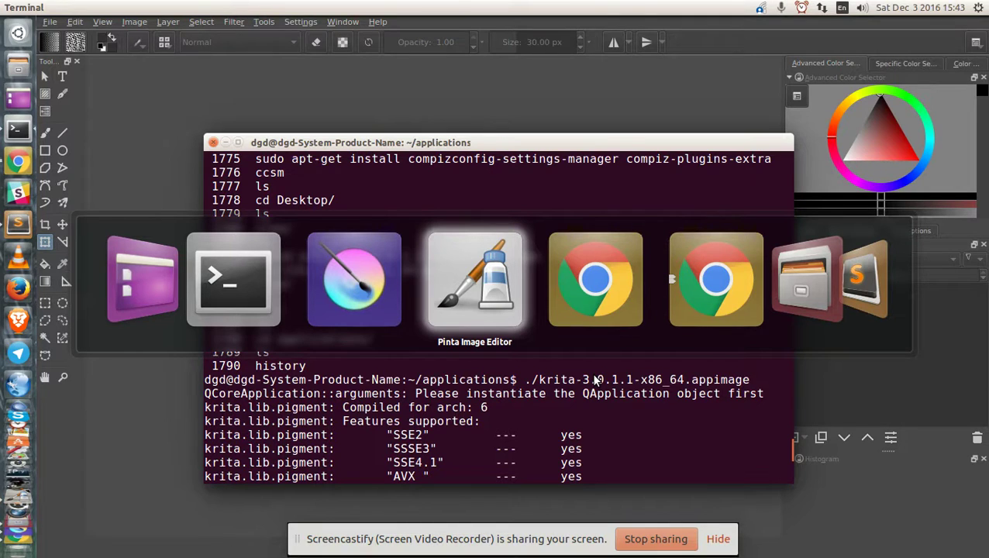
key("alt+Tab")
key("alt+Tab")
key("alt+Tab")
key("alt+Tab")
key("alt+Tab")
key("alt+Tab")
key("alt+Tab")
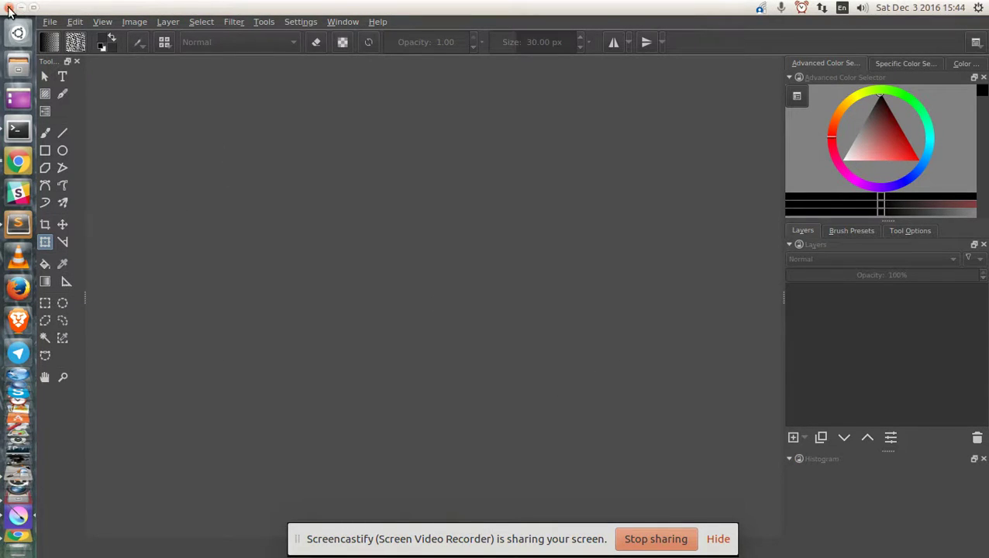
left_click(9, 8)
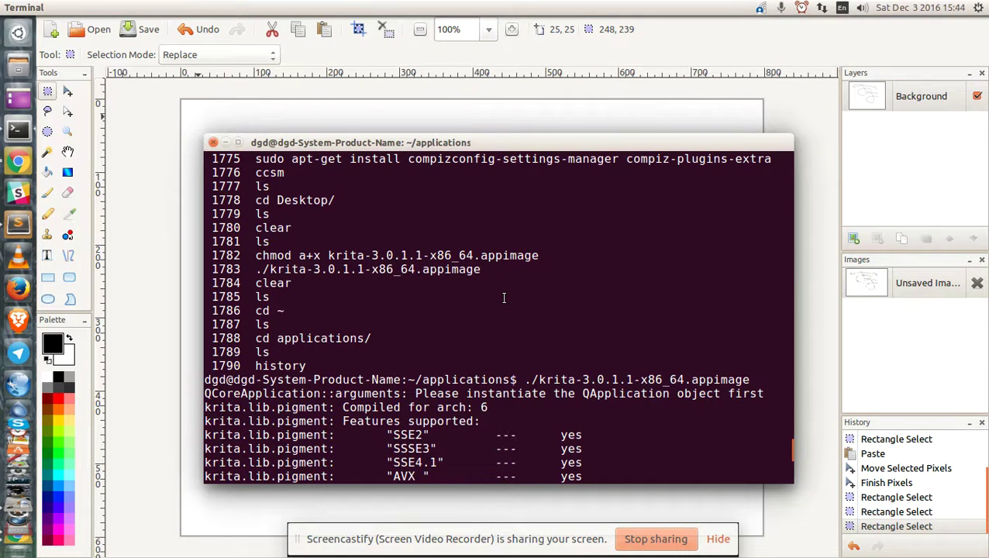
Clear the terminal, list the files in the applications folder, and examine the appimage extension of the Krita file
type("clear")
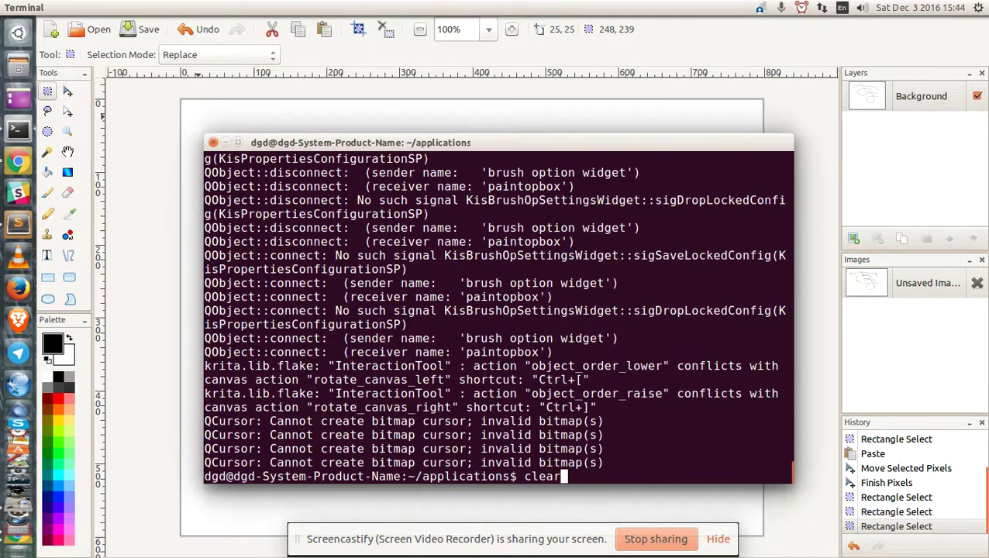
key("Return")
type("ls")
key("Return")
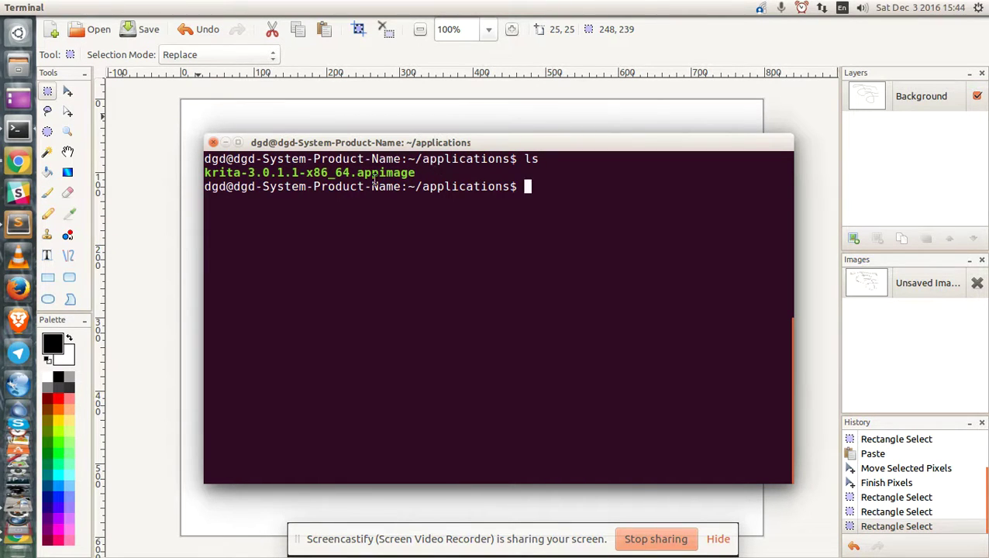
left_click_drag(425, 173, 359, 172)
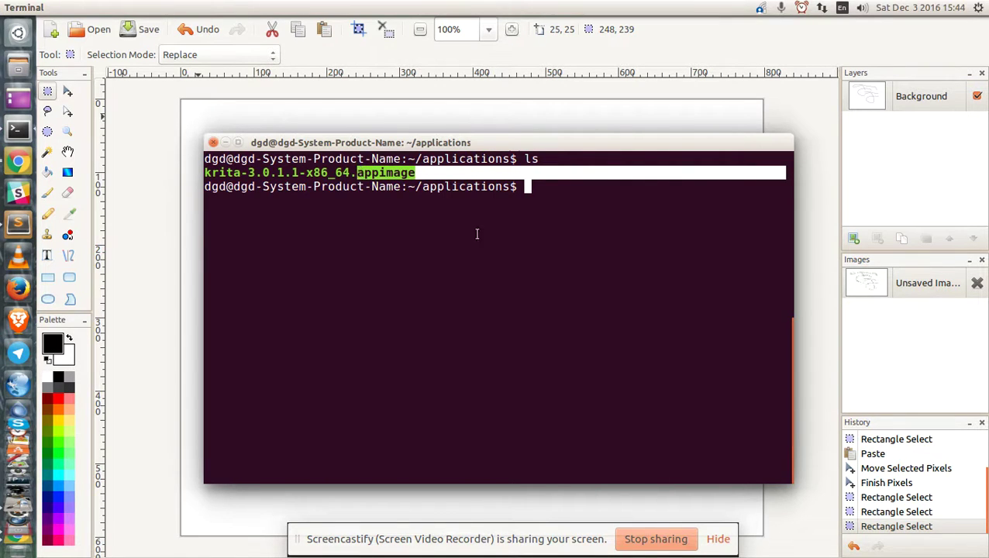
left_click(508, 242)
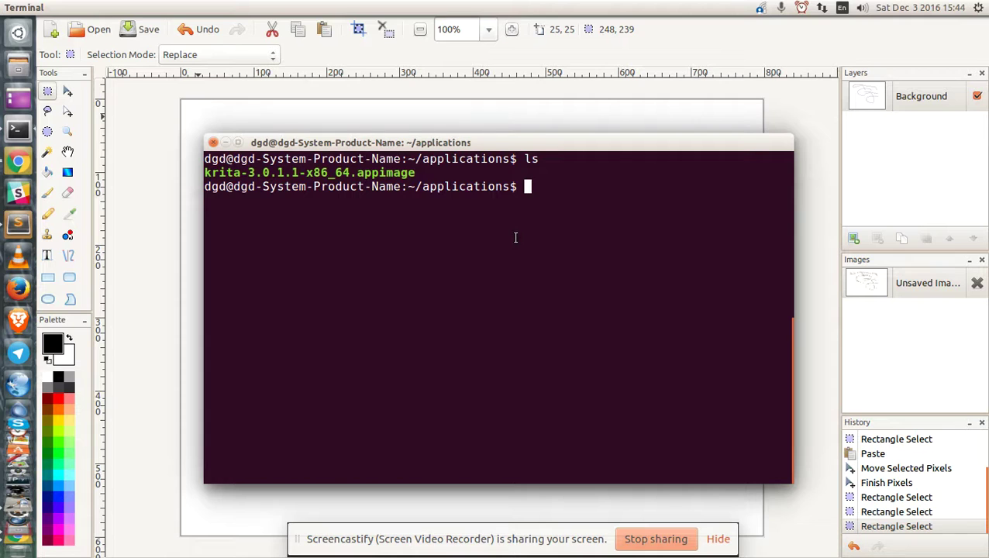
Launch Krita by running ./krita-3.0.1.1-x86_64.appimage and dismiss its welcome window
type("./k")
key("Tab")
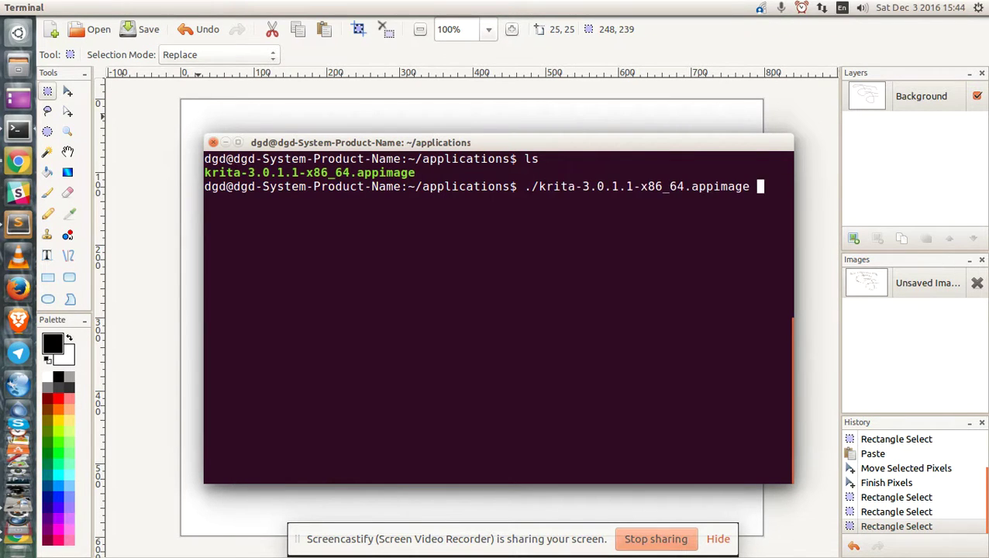
key("Return")
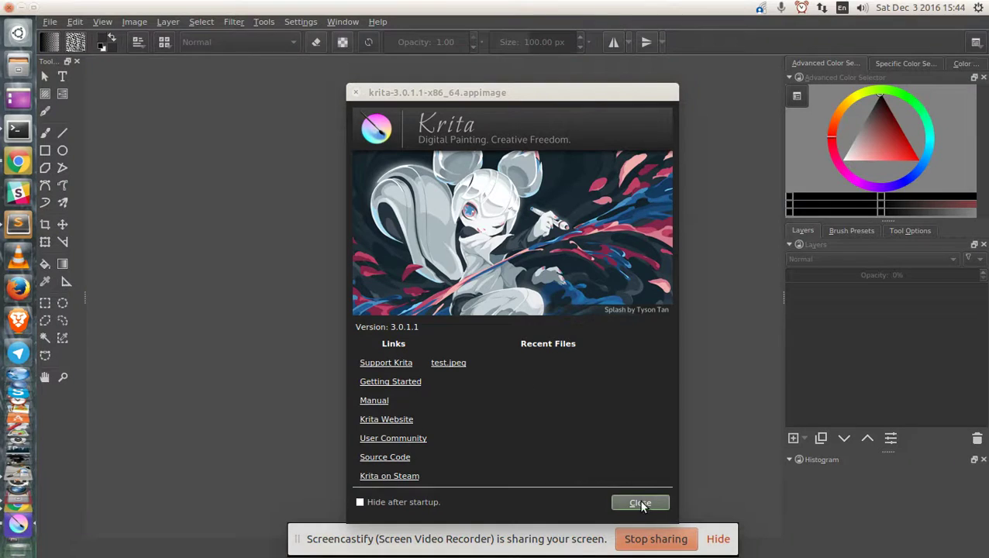
left_click(640, 503)
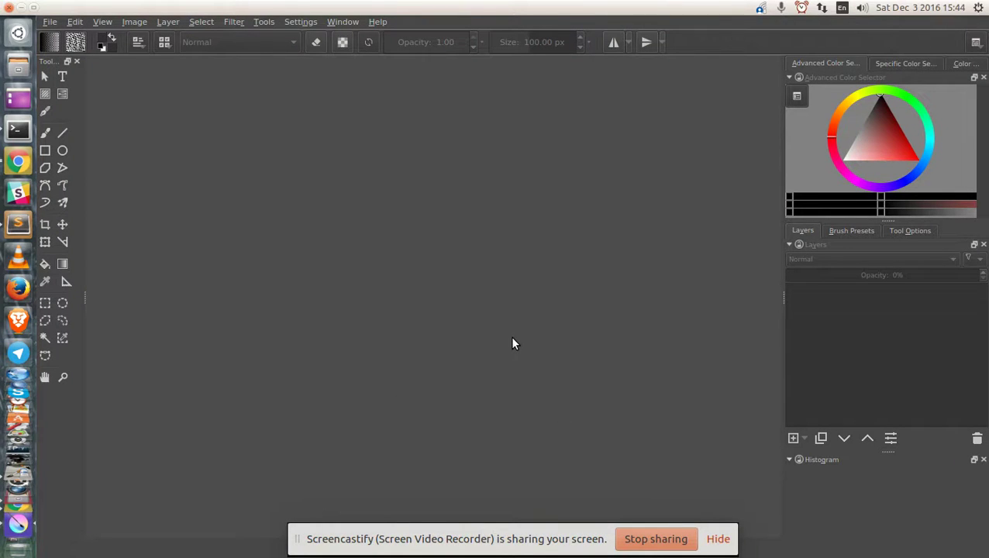
Create a new custom document named testsatet, keeping the default 1600 × 1200 px size
key("ctrl+n")
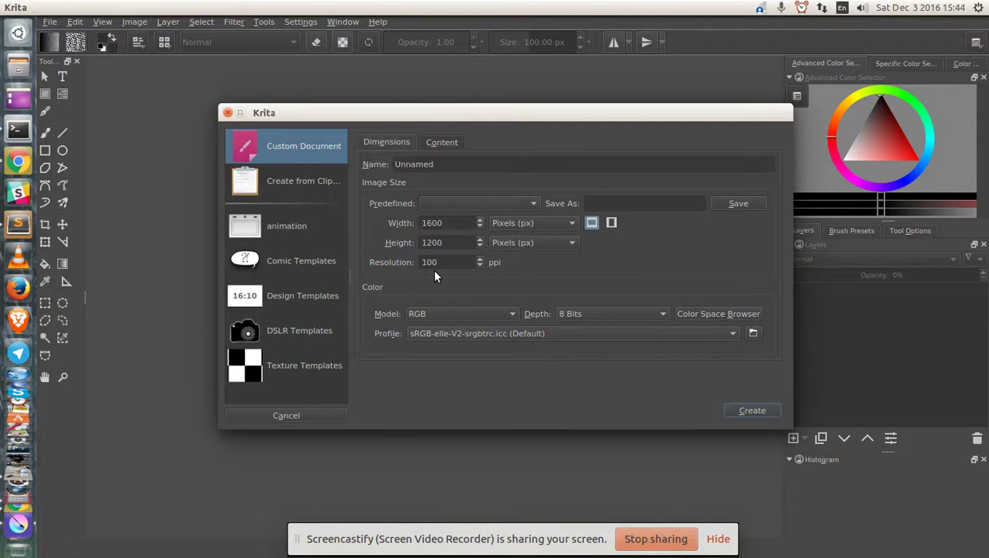
double_click(461, 163)
type("testsatet")
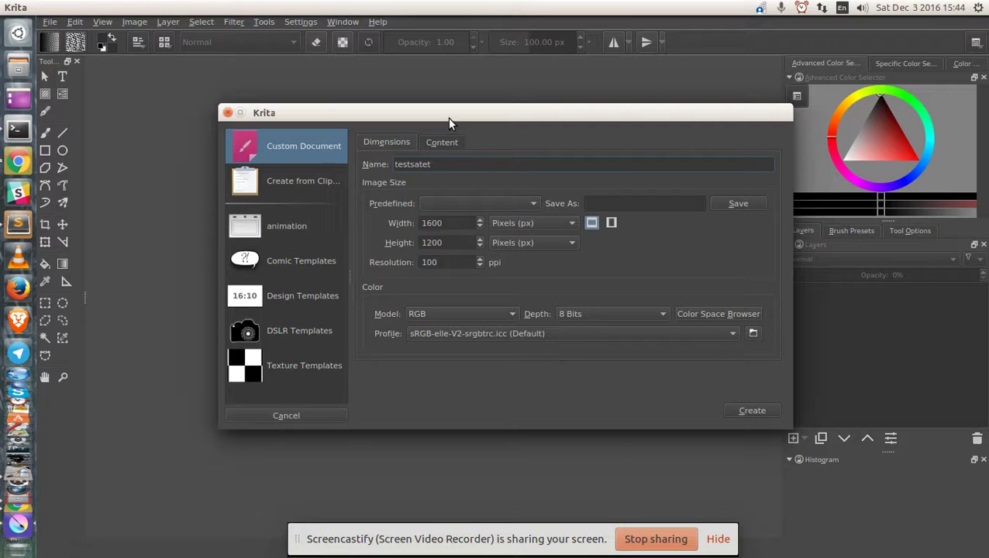
left_click(750, 410)
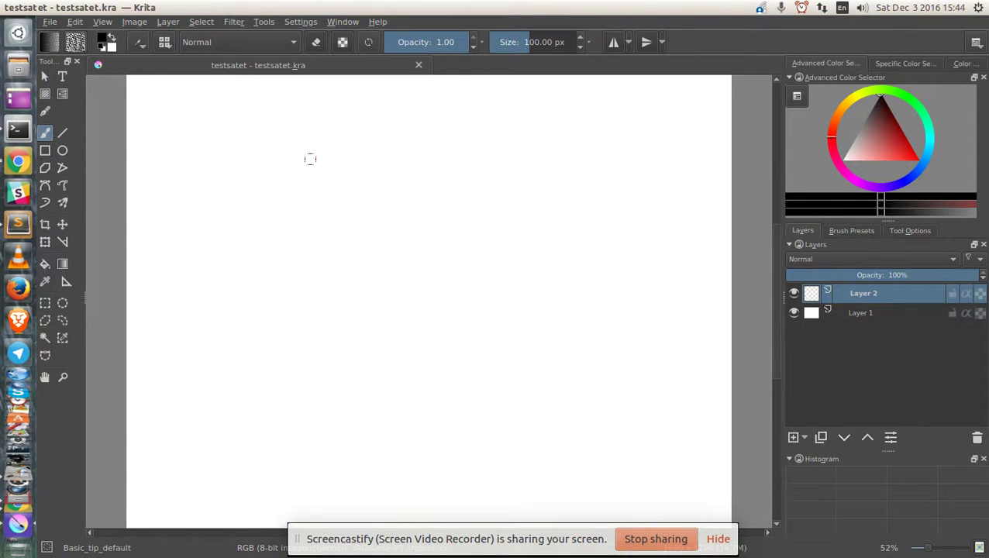
Paint a large black looping stroke on Layer 2 and a smaller looped stroke on Layer 1
mouse_move(274, 170)
left_mouse_down()
mouse_move(608, 377)
mouse_move(498, 294)
left_mouse_up()
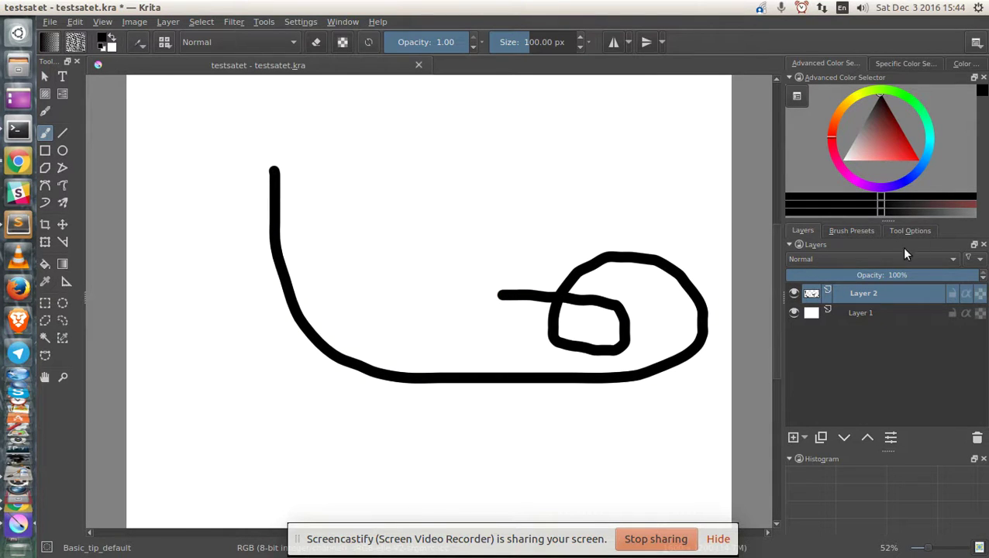
left_click(875, 318)
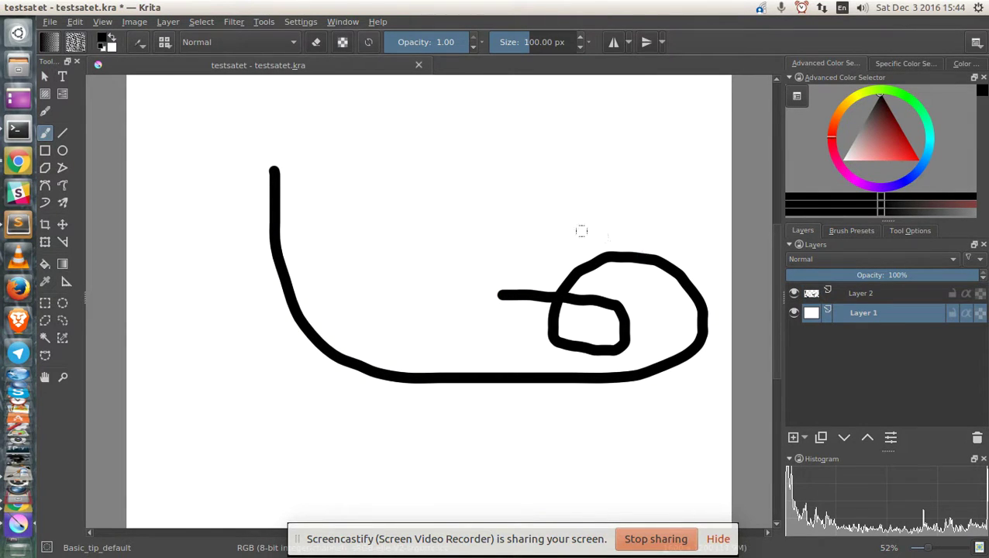
mouse_move(417, 159)
left_mouse_down()
mouse_move(518, 172)
mouse_move(626, 249)
left_mouse_up()
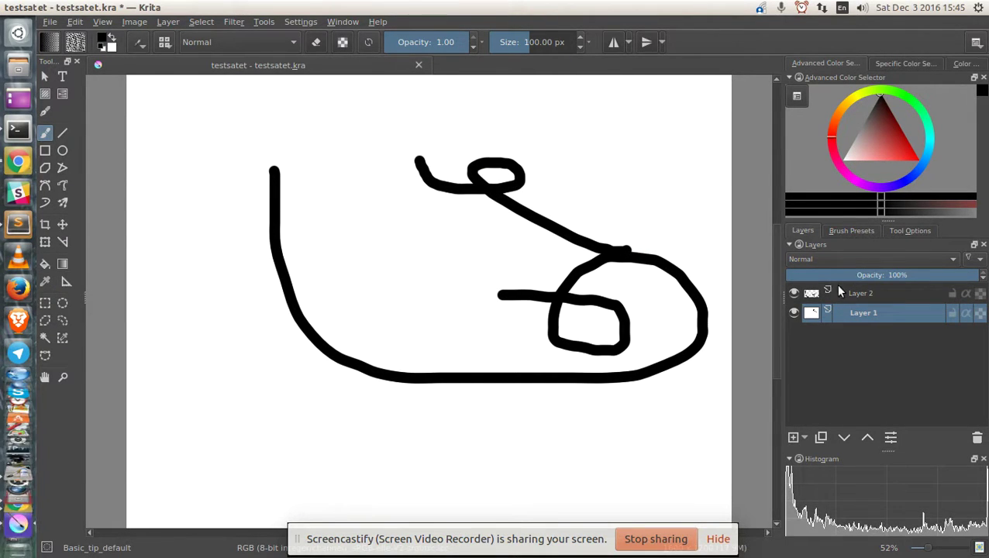
Toggle Layer 2 and Layer 1 off and on to compare which stroke belongs to each layer
left_click(794, 294)
left_click(795, 293)
left_click(794, 312)
left_click(795, 312)
left_click(795, 294)
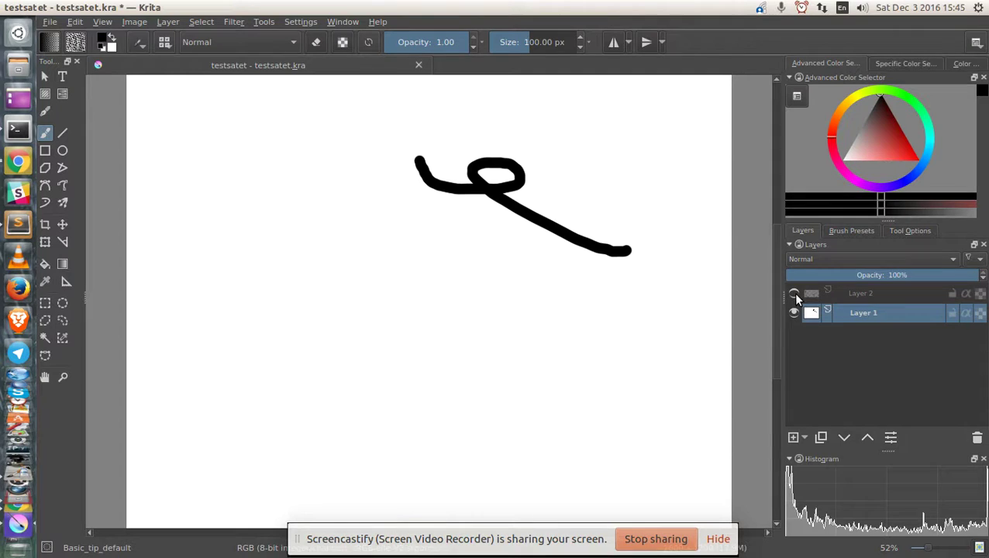
left_click(794, 294)
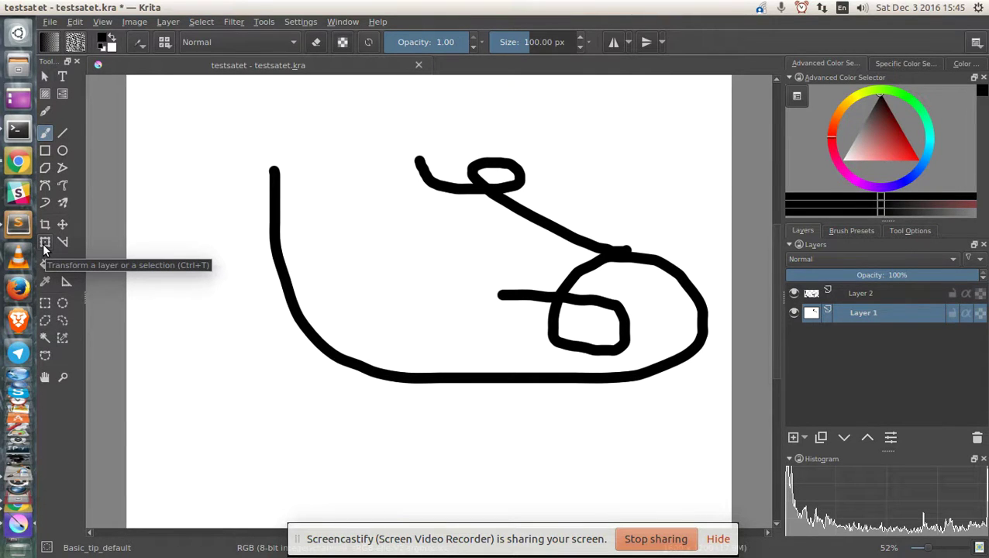
Transform Layer 1 by shearing it vertically, squeezing it into a narrow strip and moving it slightly up the canvas
key("ctrl")
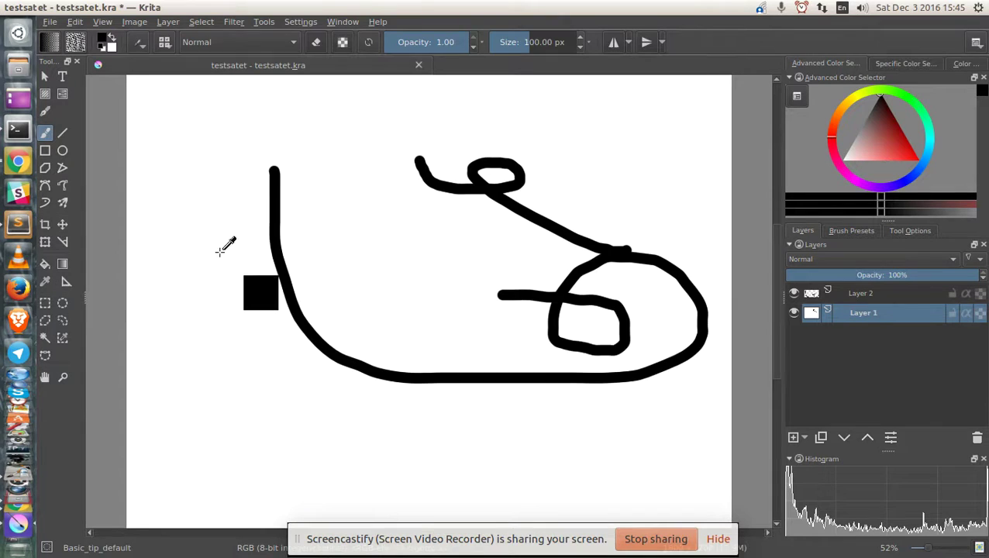
key("ctrl+t")
mouse_move(729, 527)
left_mouse_down()
mouse_move(612, 375)
mouse_move(505, 350)
mouse_move(451, 436)
left_mouse_up()
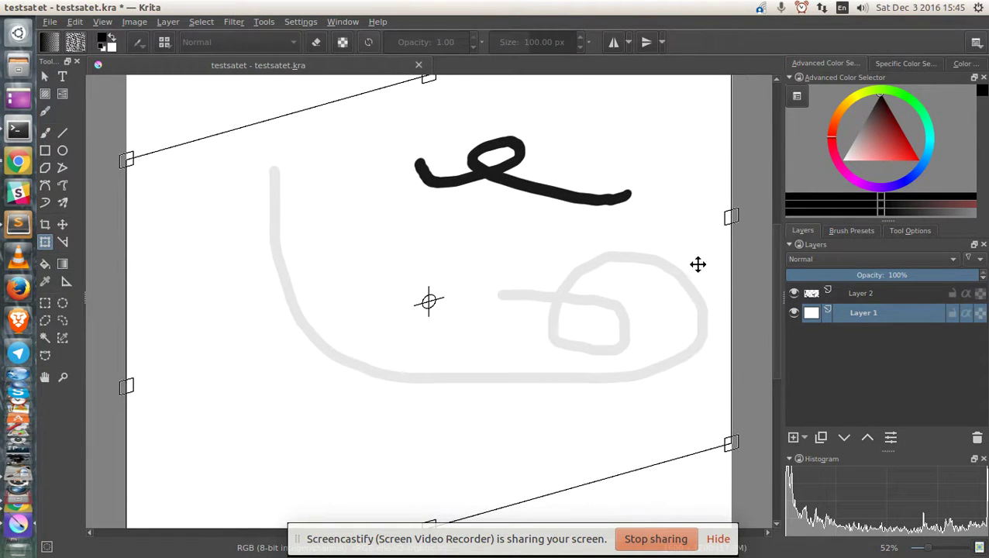
left_click_drag(731, 216, 423, 304)
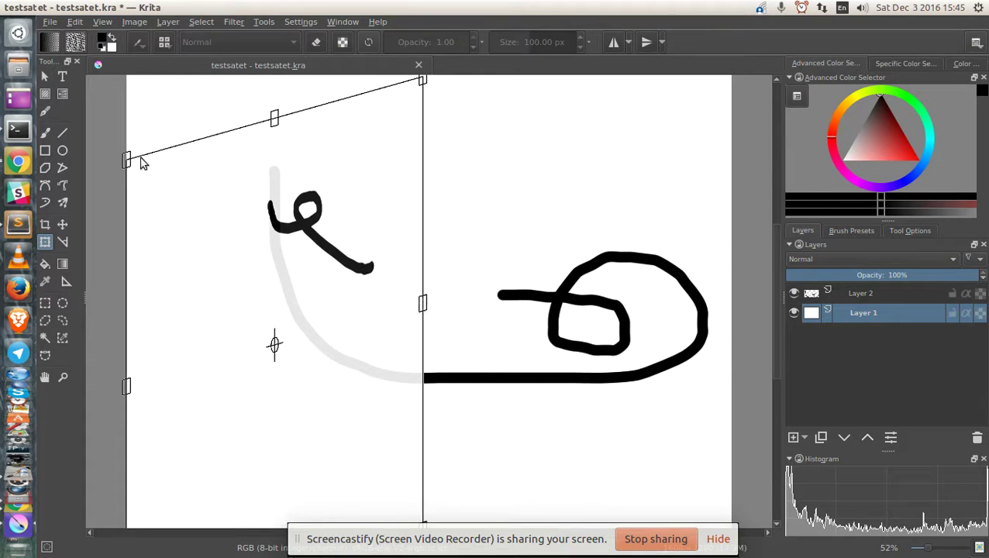
left_click_drag(126, 159, 296, 145)
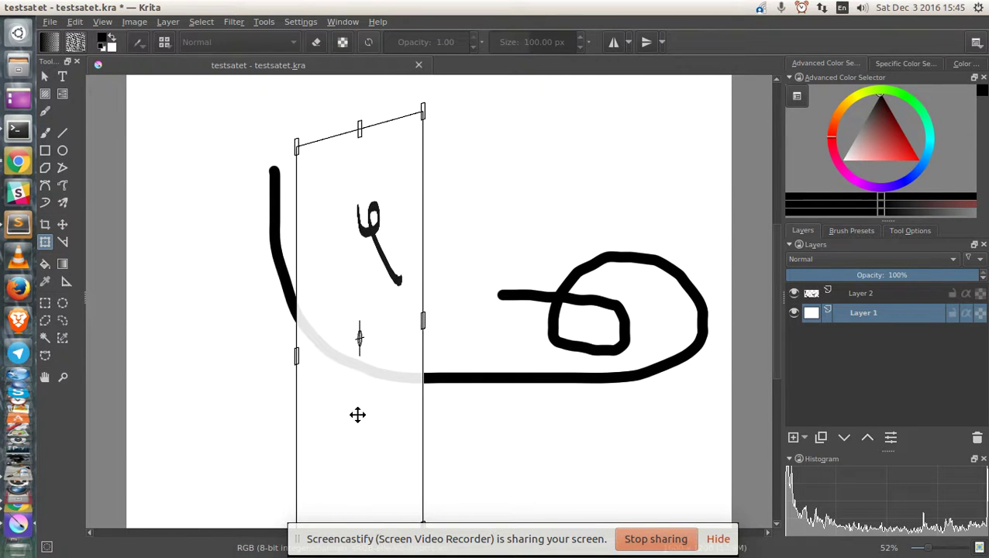
left_click_drag(391, 346, 404, 303)
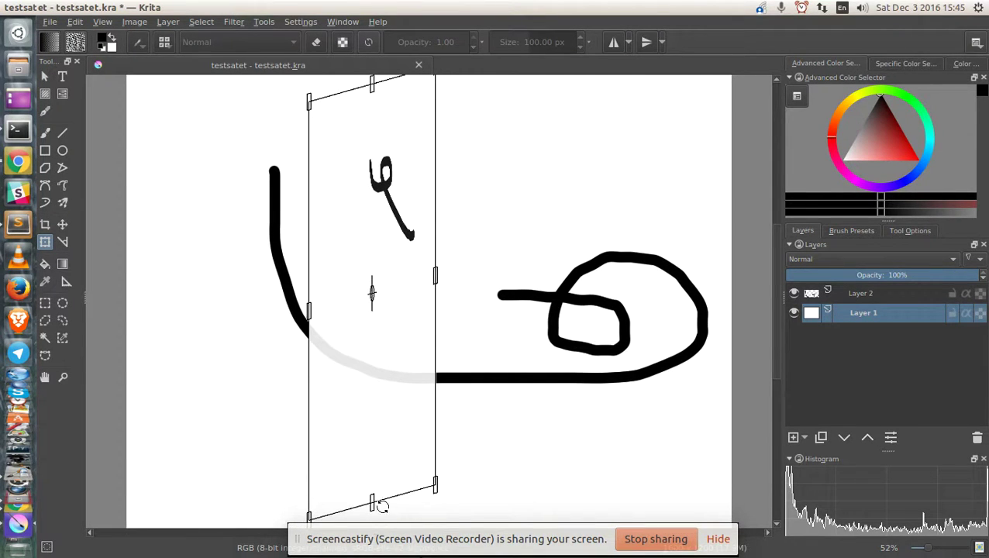
Resize the transformed Layer 1 into a shorter, wider frame and rotate it clockwise past a quarter turn
left_click_drag(381, 506, 381, 228)
left_click_drag(435, 138, 563, 138)
left_click_drag(440, 138, 448, 229)
left_click_drag(565, 198, 549, 325)
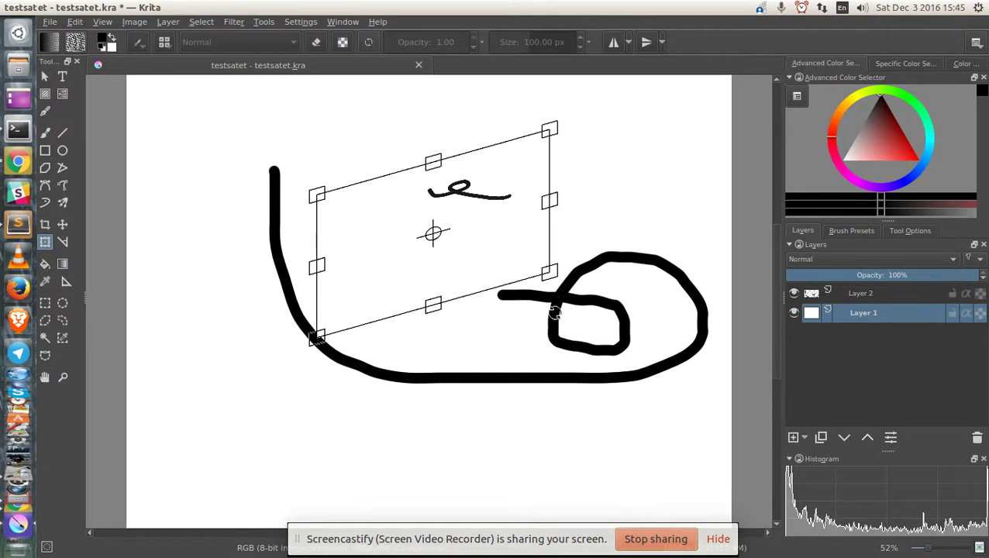
mouse_move(549, 275)
left_mouse_down()
mouse_move(490, 380)
mouse_move(549, 286)
left_mouse_up()
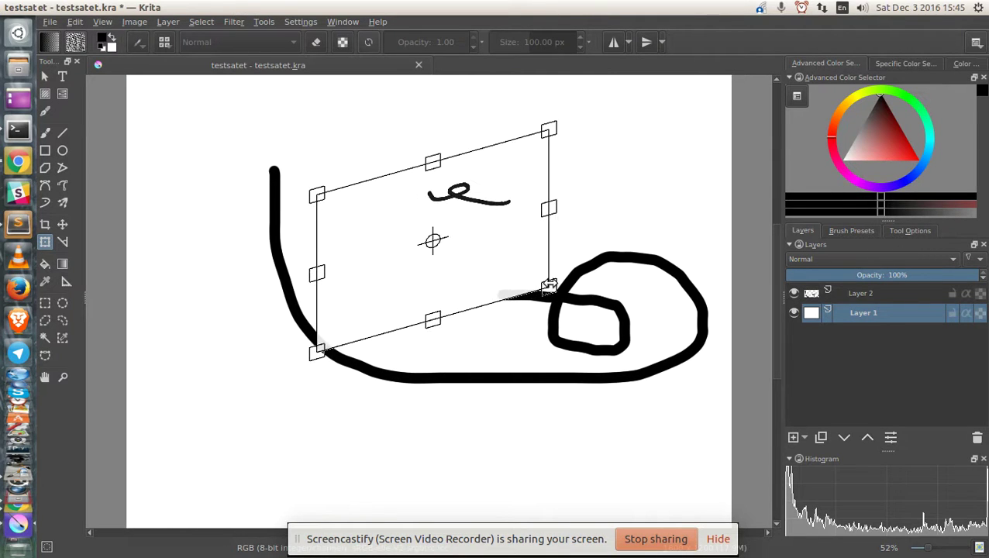
left_click_drag(559, 296, 261, 347)
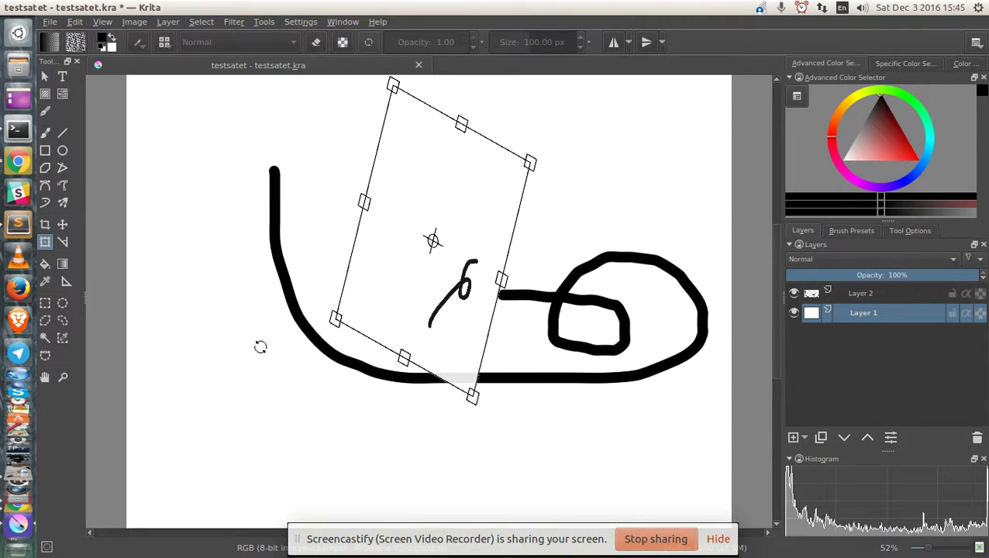
Save the document to the Desktop folder as the JPEG image testsatet.jpeg, accepting the export options
key("ctrl+shift+s")
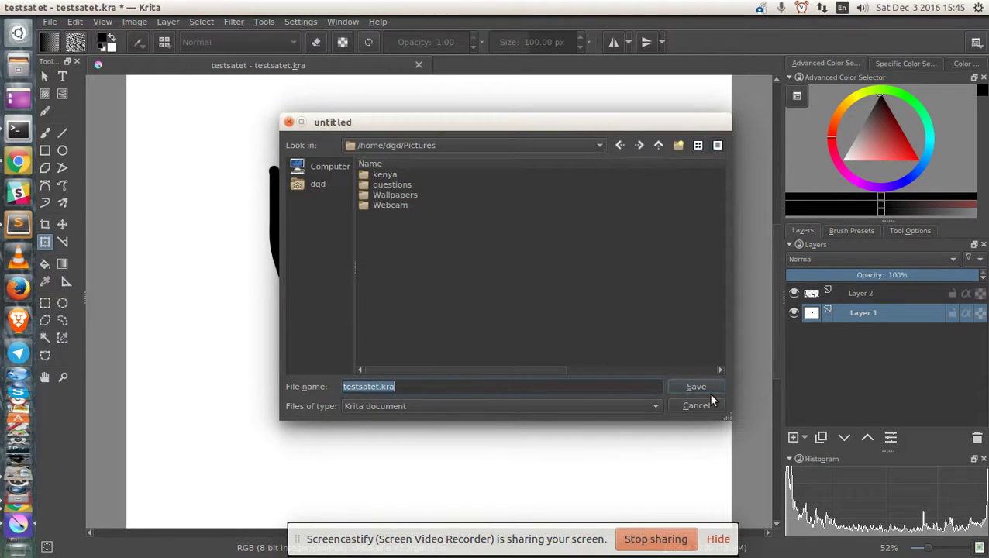
left_click(529, 406)
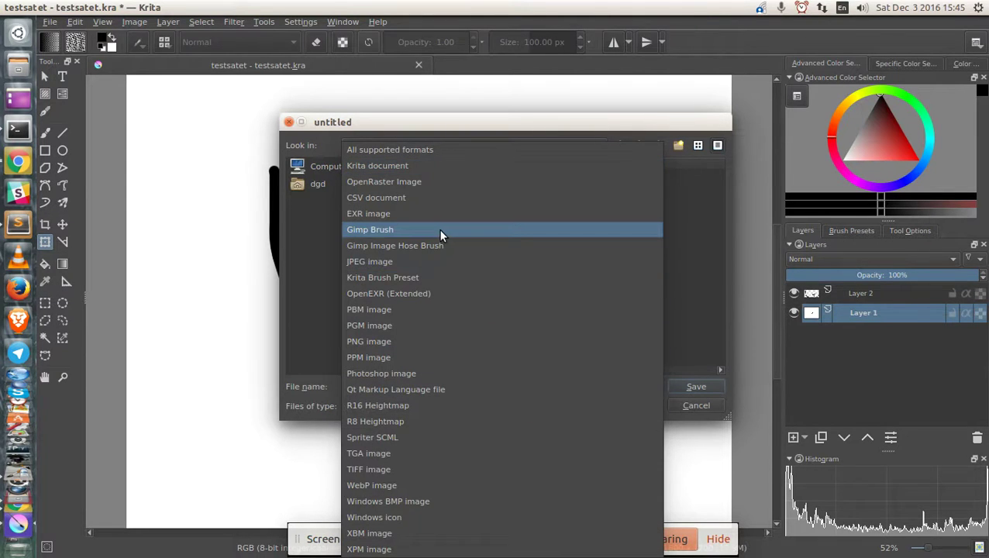
left_click(416, 259)
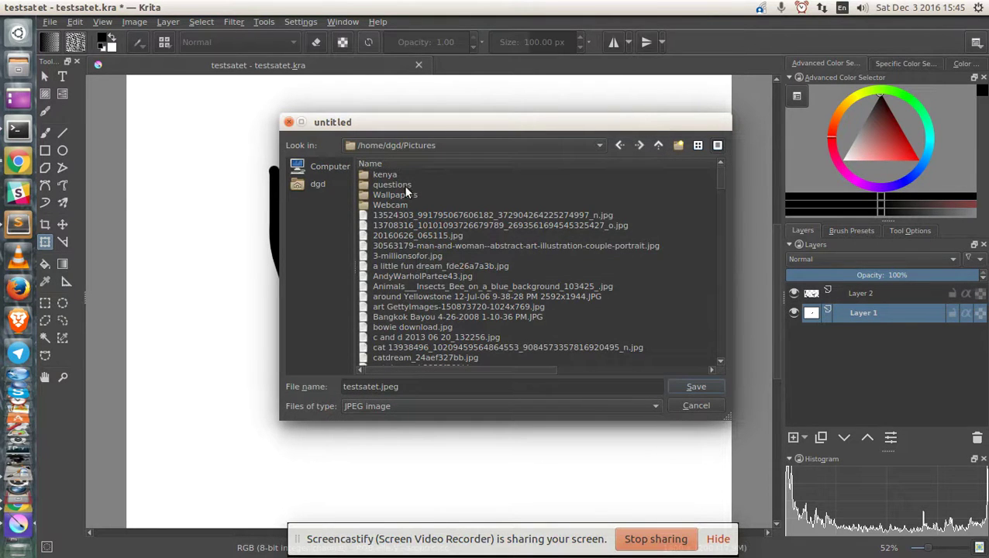
left_click(318, 185)
double_click(397, 236)
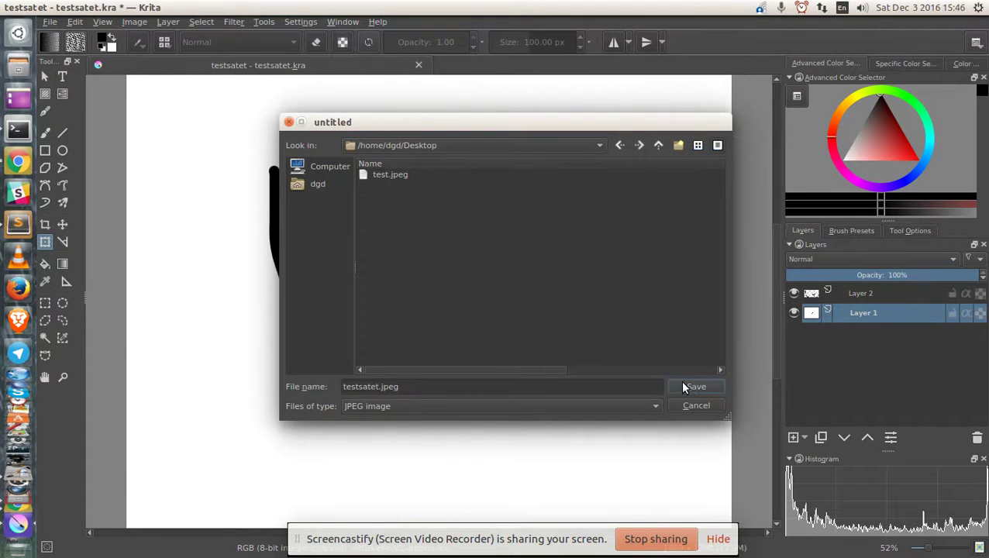
left_click(685, 387)
left_click(665, 383)
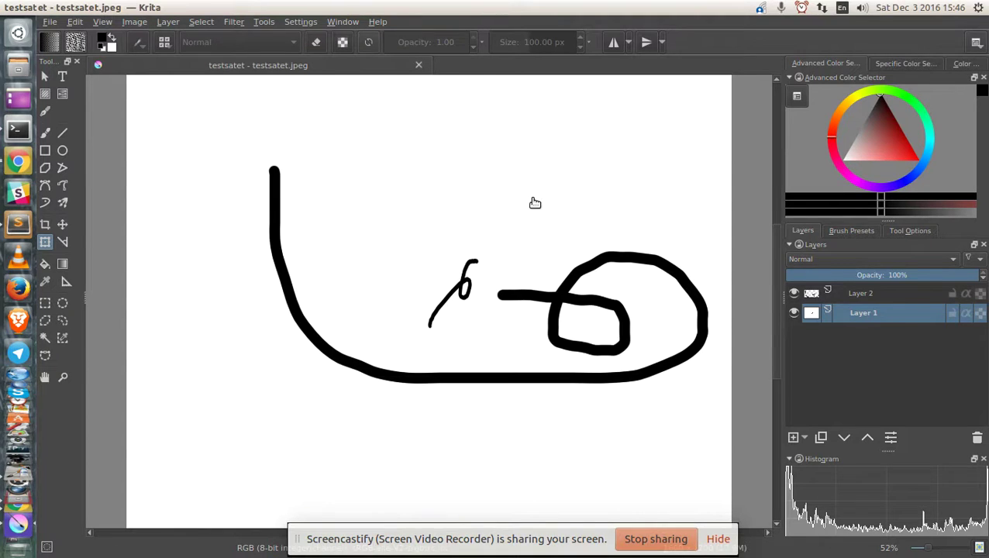
Switch to Pinta, shrink the rectangular selection to about 223 × 236 px and paste a copy of it into the canvas's lower-left area
key("alt+Tab")
key("alt+Tab")
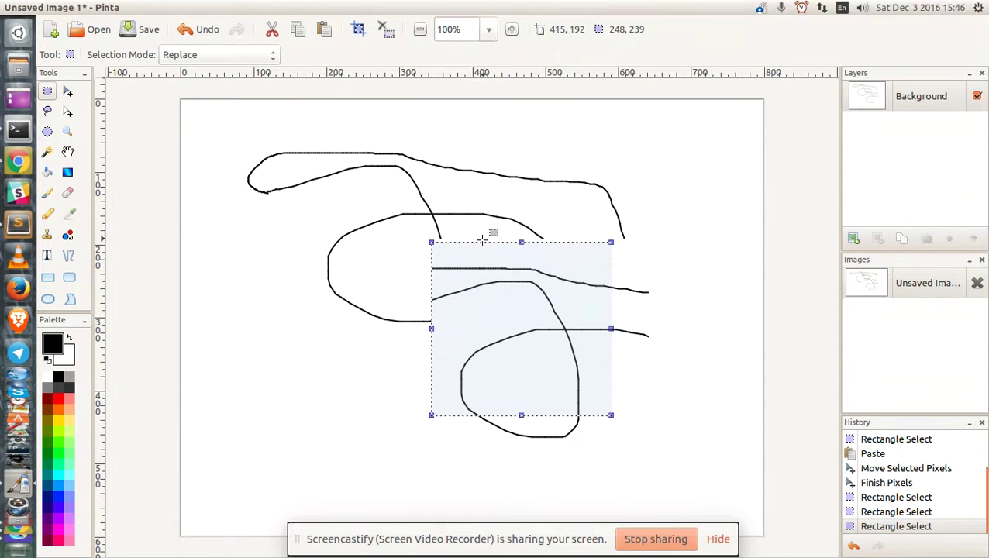
left_click_drag(431, 243, 453, 248)
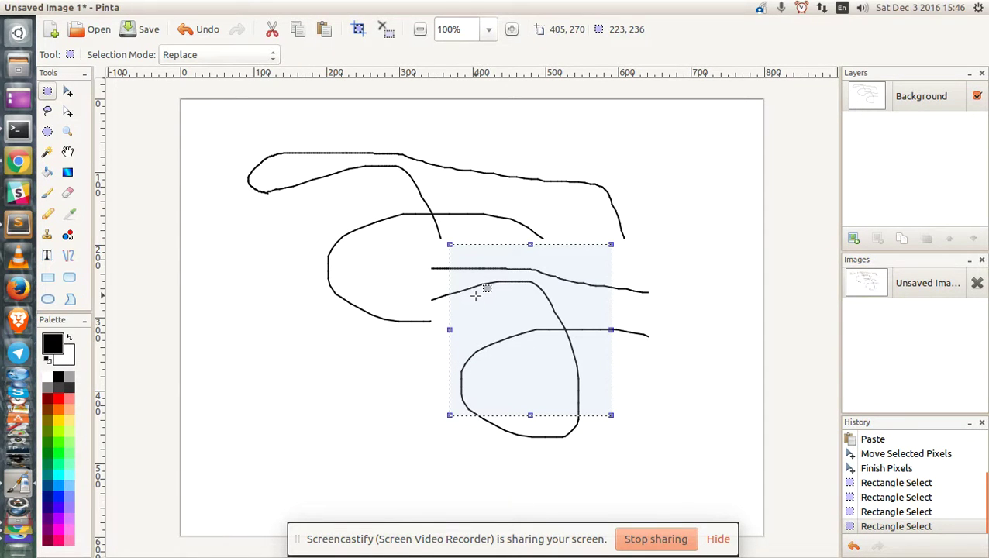
key("ctrl+c")
key("ctrl+v")
left_click_drag(301, 225, 321, 403)
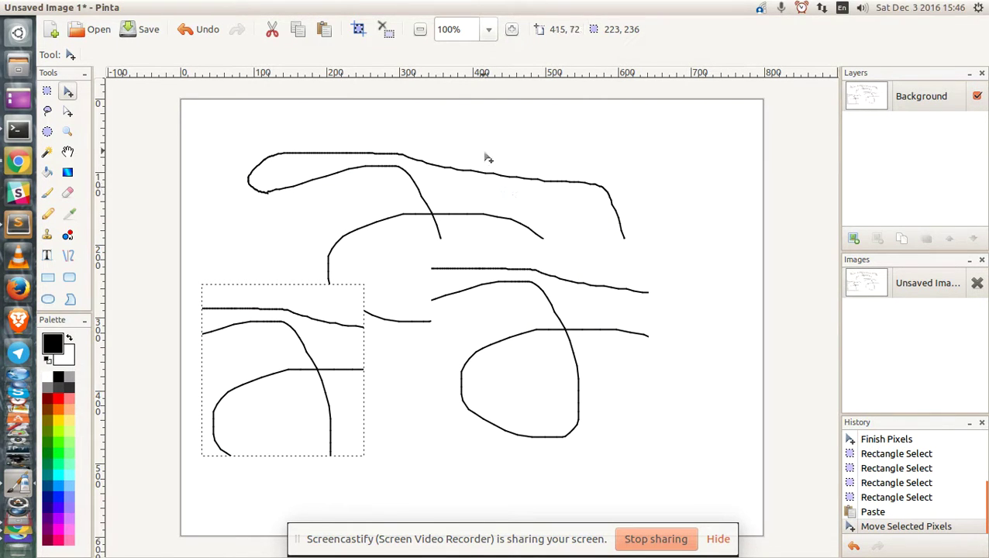
Add a new layer, and cut a rectangular area of about 114 × 199 px from the Background layer's upper strokes
left_click(855, 240)
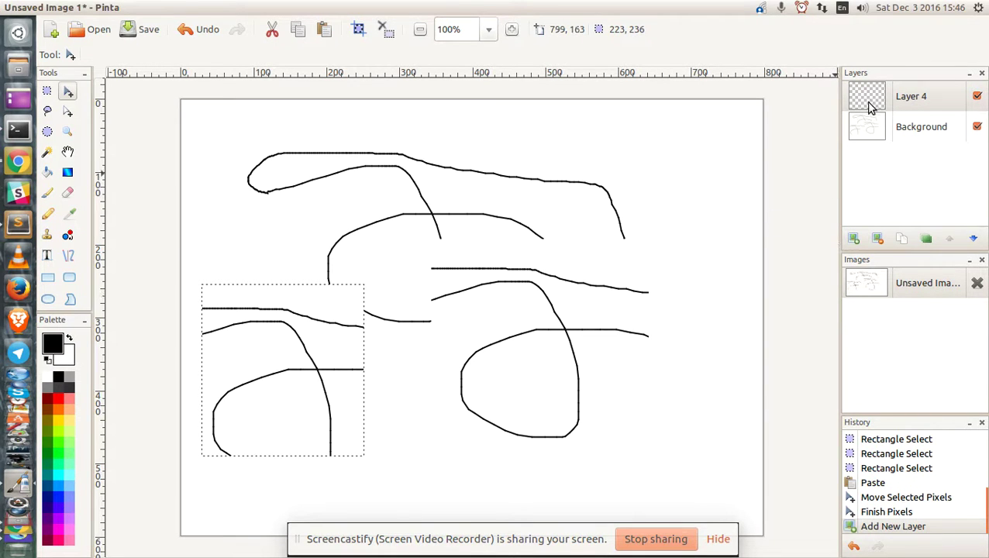
left_click(912, 126)
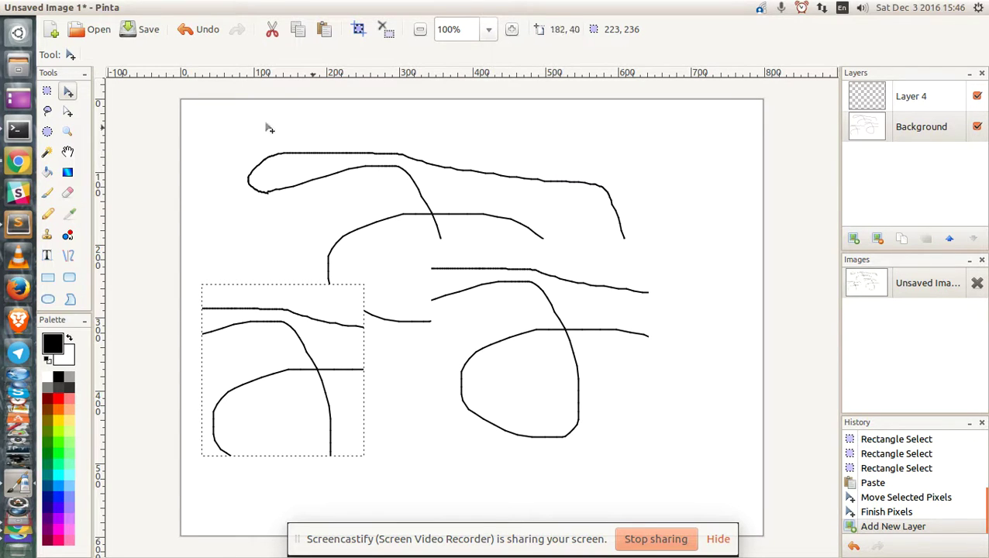
left_click(47, 91)
left_click_drag(450, 126, 533, 270)
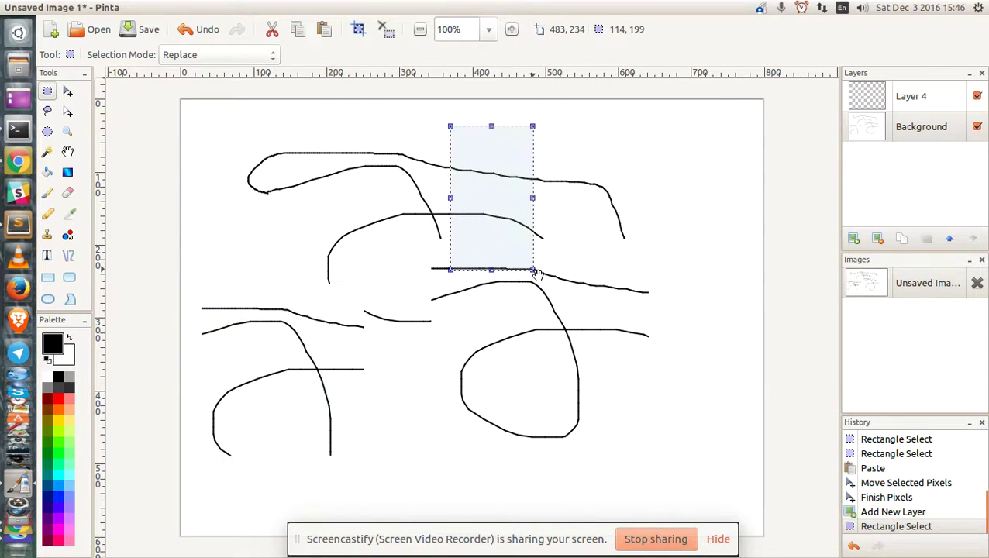
key("ctrl+x")
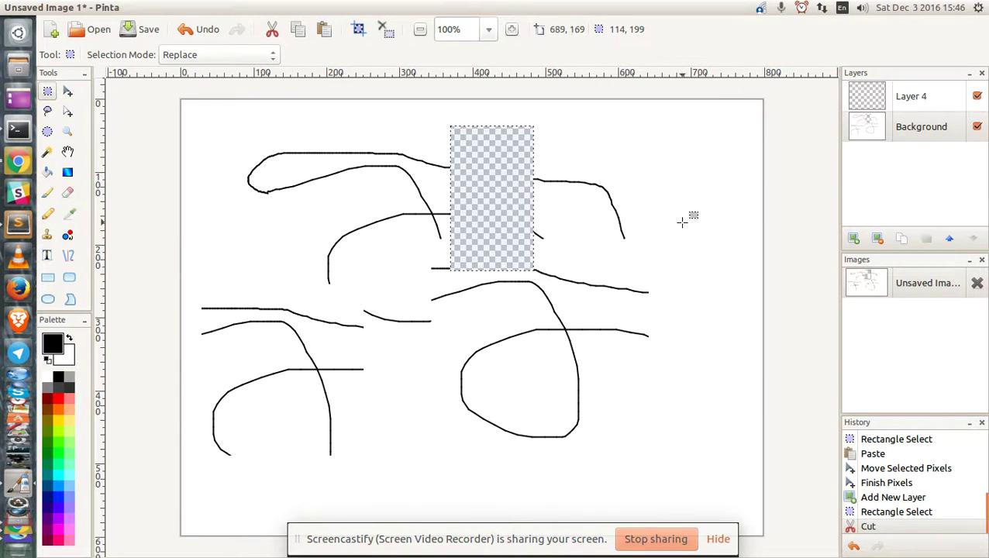
Paste the cut piece onto Layer 4 and move it so it partly covers the transparent gap
left_click(873, 104)
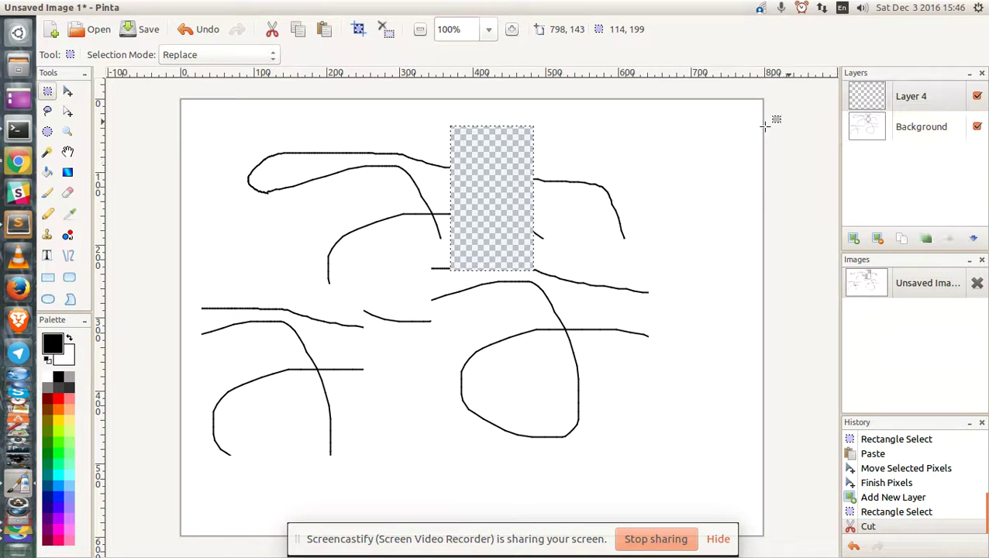
key("ctrl+v")
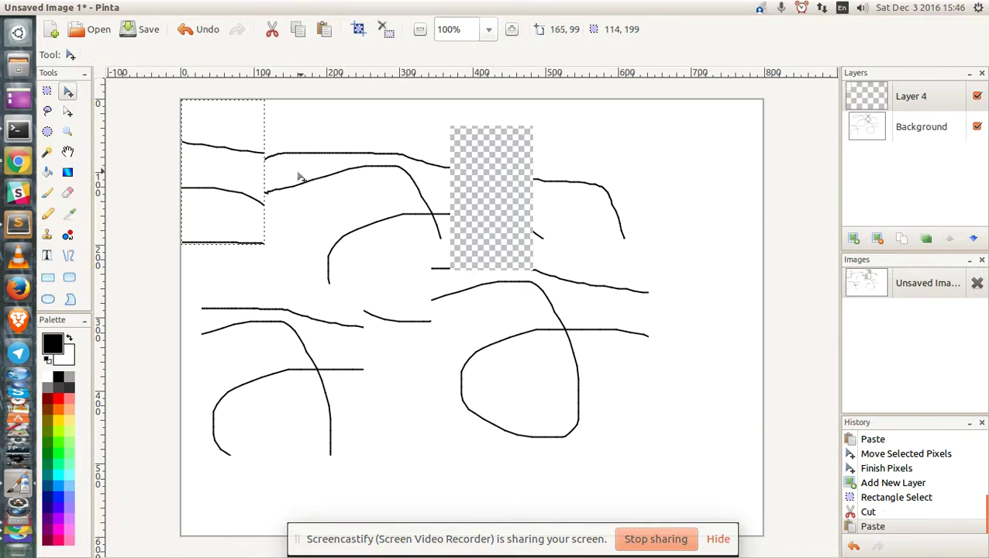
left_click_drag(247, 168, 547, 200)
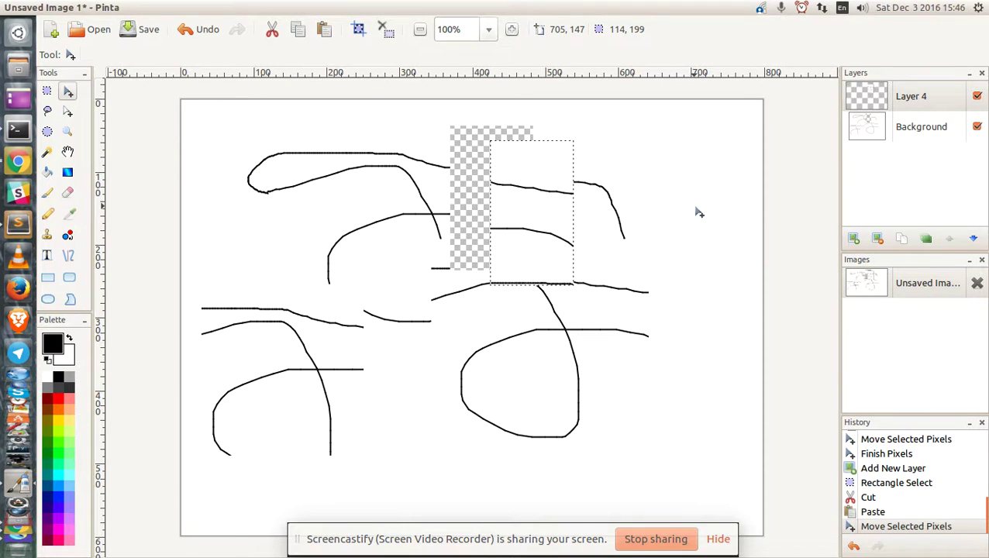
Close the unsaved Pinta image without saving its changes
key("ctrl+w")
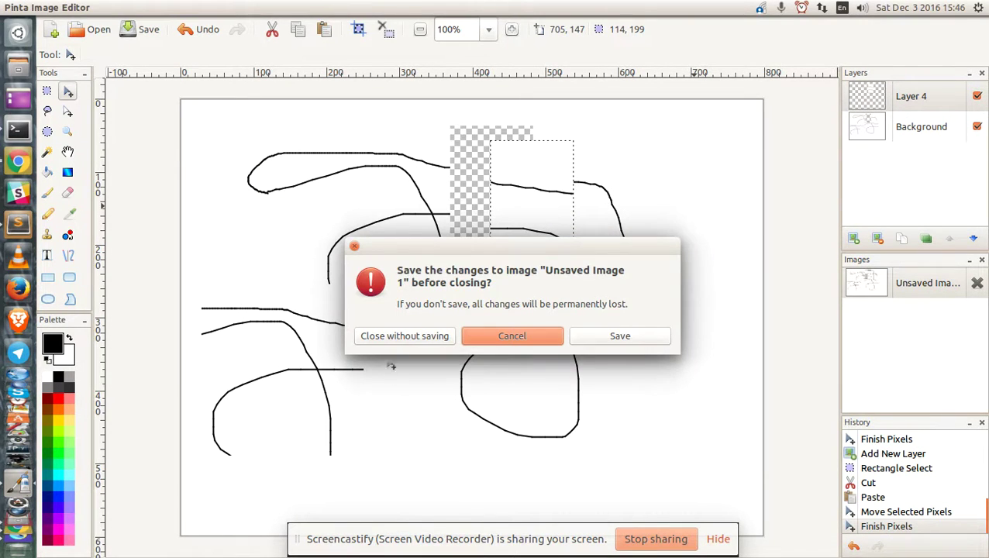
left_click(434, 337)
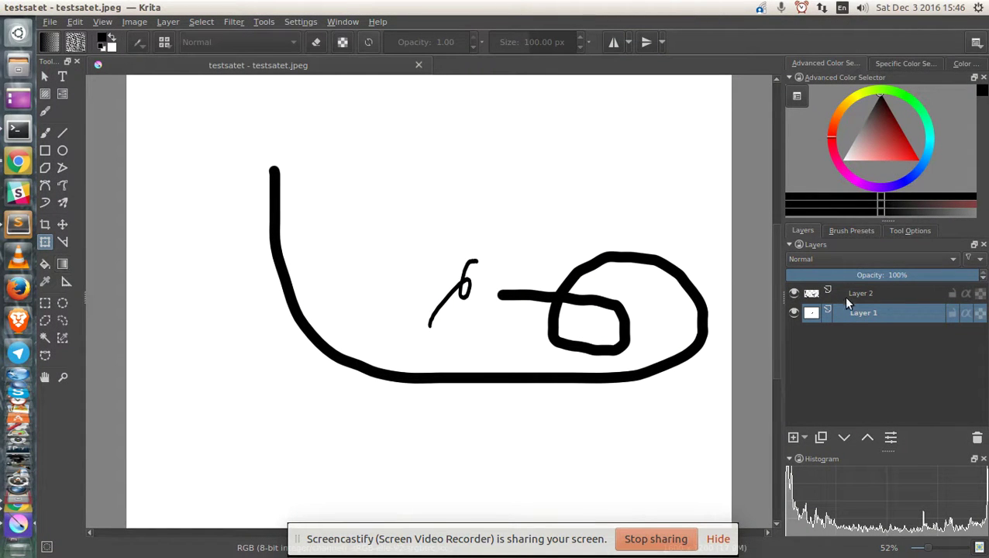
In Krita, add a new paint layer between Layer 1 and Layer 2, select it and hide the other two layers
left_click(791, 436)
left_click_drag(863, 312, 857, 333)
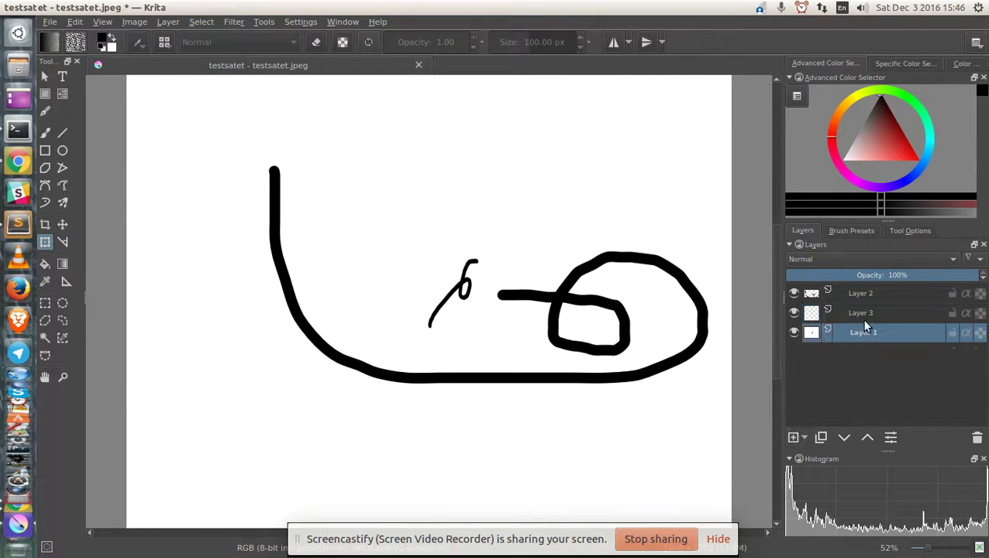
left_click(862, 314)
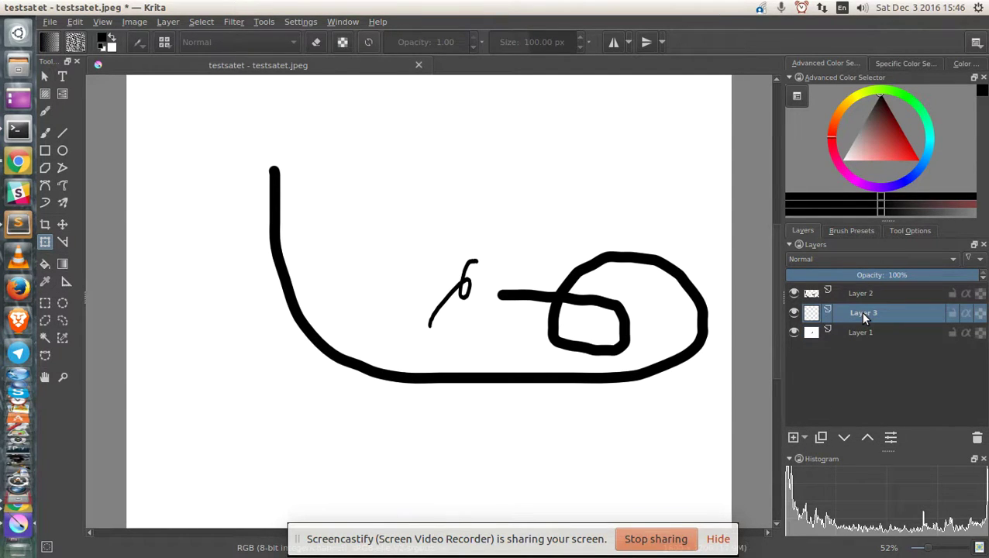
left_click(794, 293)
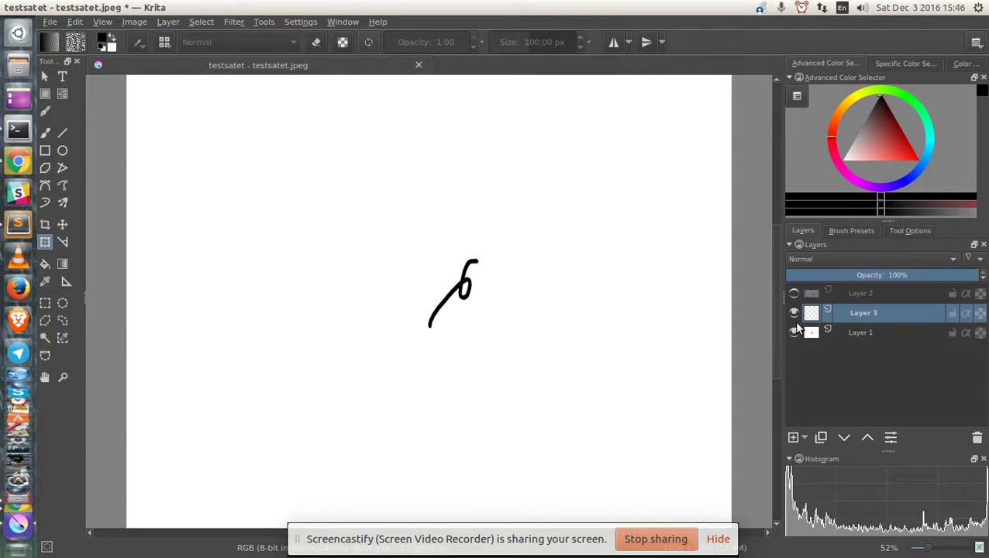
left_click(794, 333)
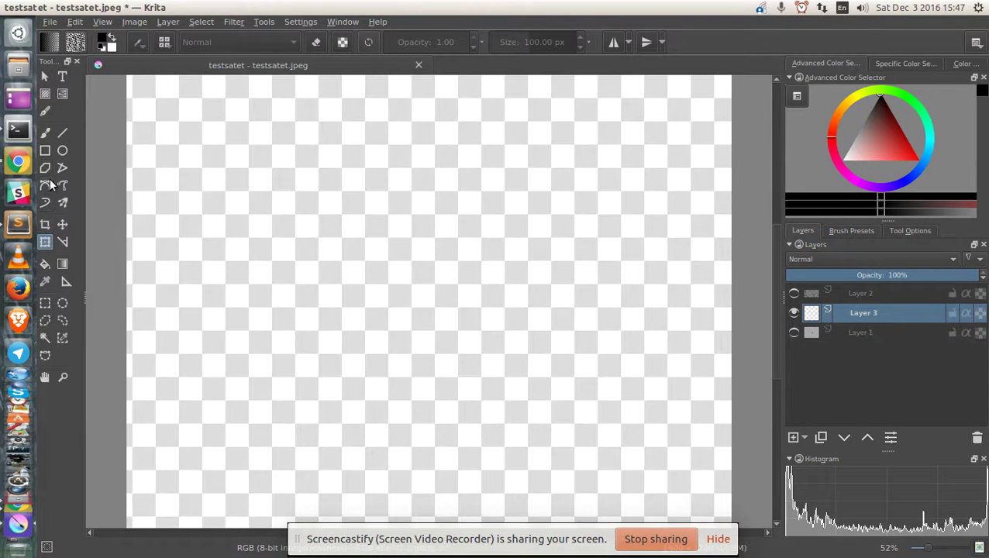
Activate the Freehand Brush tool and choose the 10_drawed_dotted.png pattern
left_click(43, 132)
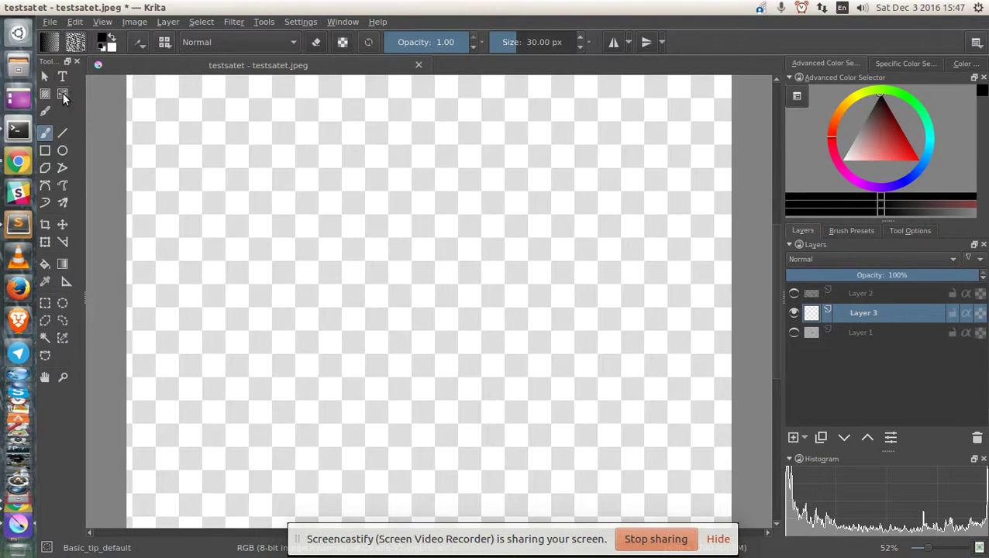
left_click(74, 45)
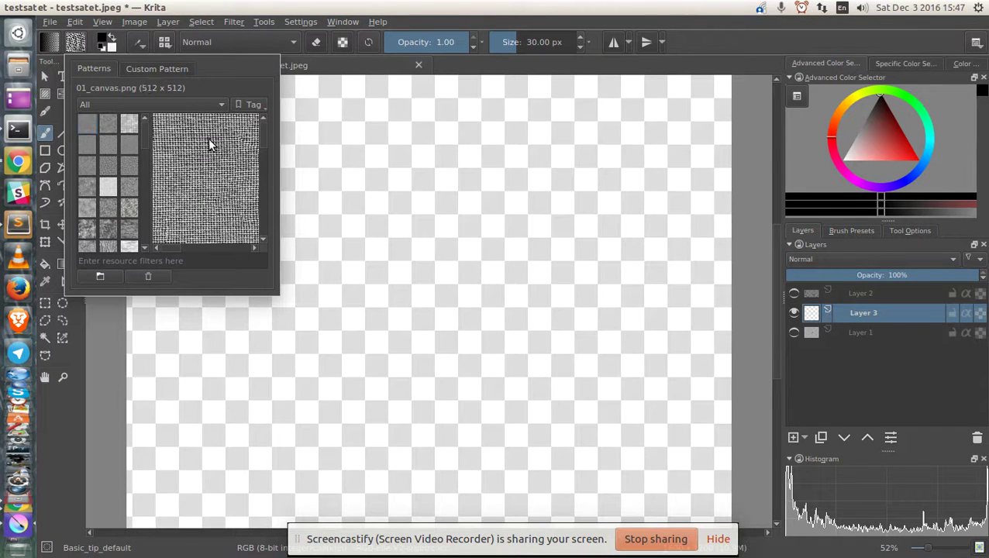
left_click(120, 182)
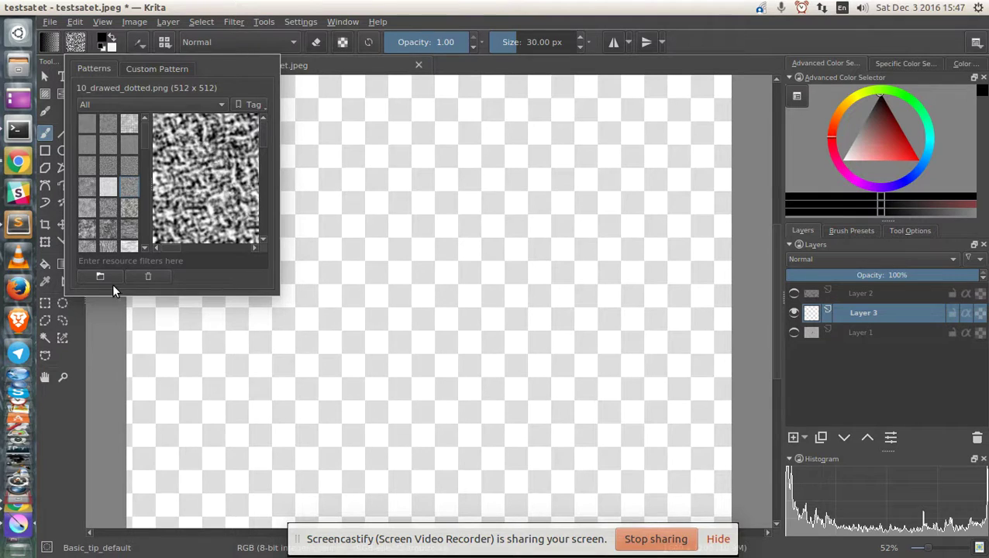
Paint a black looped stroke and a larger muted-red looped stroke over it on Layer 3
left_click(424, 225)
mouse_move(424, 225)
left_mouse_down()
mouse_move(443, 283)
mouse_move(360, 214)
mouse_move(399, 306)
left_mouse_up()
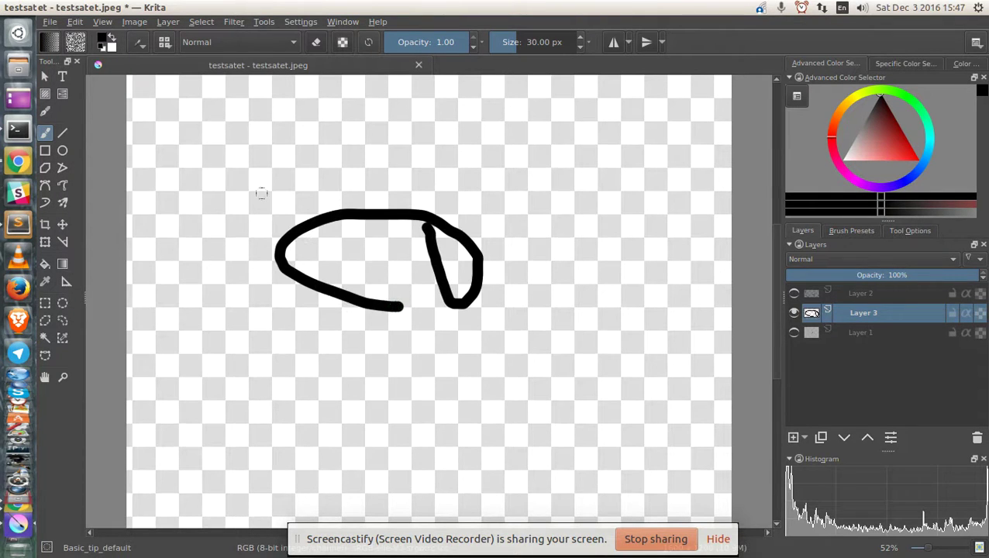
mouse_move(881, 120)
left_mouse_down()
mouse_move(883, 94)
mouse_move(906, 160)
mouse_move(890, 150)
left_mouse_up()
mouse_move(440, 152)
left_mouse_down()
mouse_move(463, 234)
mouse_move(462, 170)
mouse_move(326, 311)
mouse_move(276, 339)
mouse_move(624, 331)
mouse_move(618, 301)
left_mouse_up()
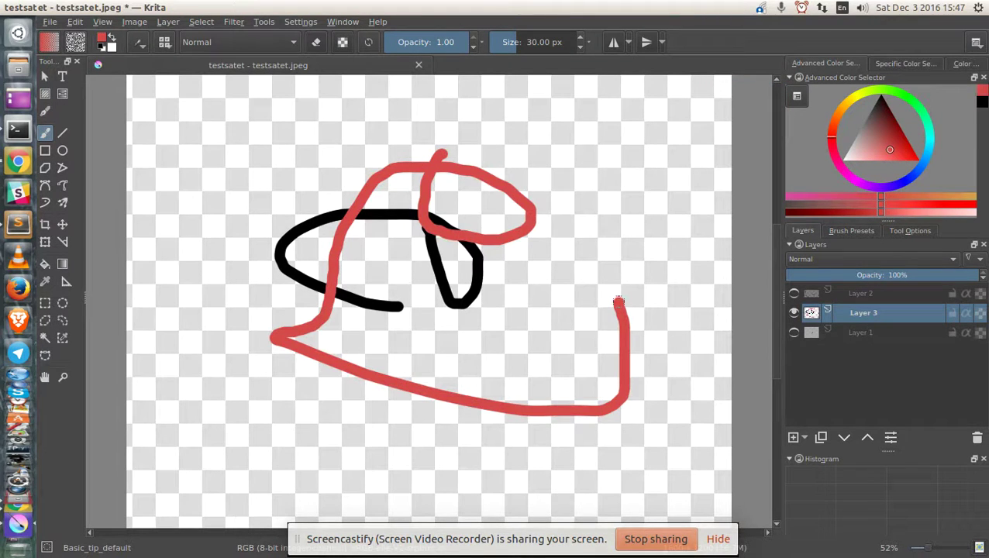
Select a rectangular part of the two strokes, and transform it by resizing, rotating and moving it to the canvas's upper right
left_click(45, 304)
left_click_drag(308, 167, 417, 319)
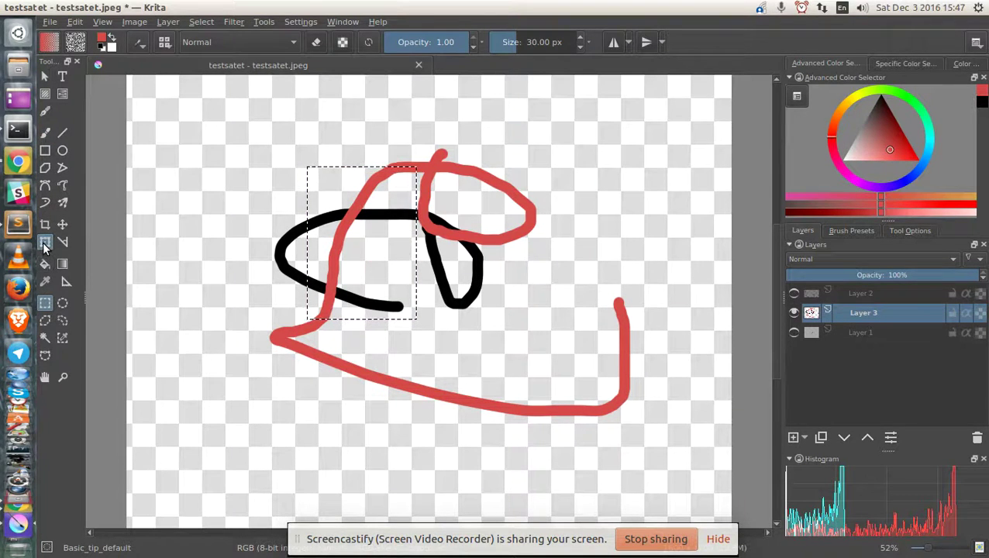
left_click(45, 244)
left_click_drag(416, 318, 394, 301)
left_click_drag(349, 237, 394, 233)
left_click_drag(393, 297, 497, 203)
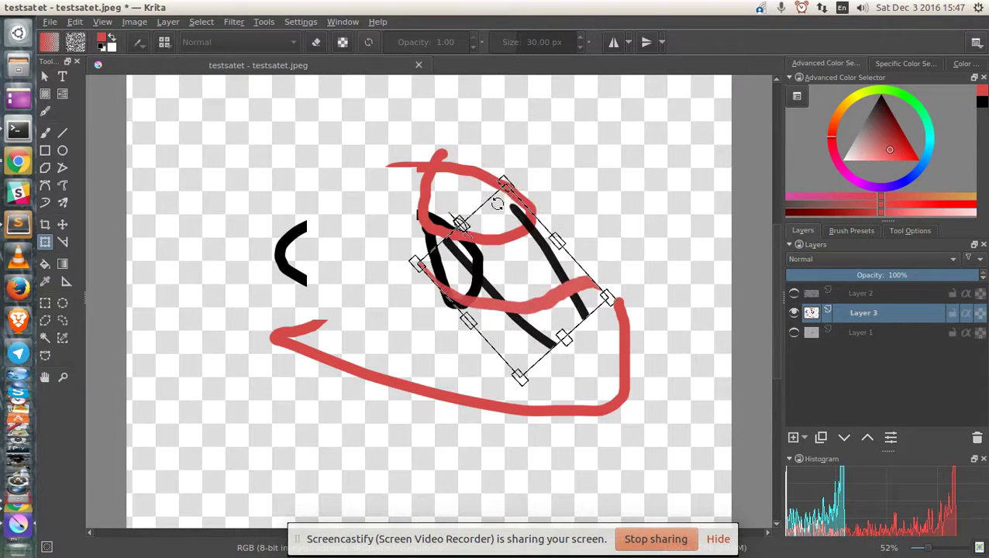
left_click_drag(483, 237, 609, 160)
View the About Krita information, including the program version, and close it
left_click(378, 24)
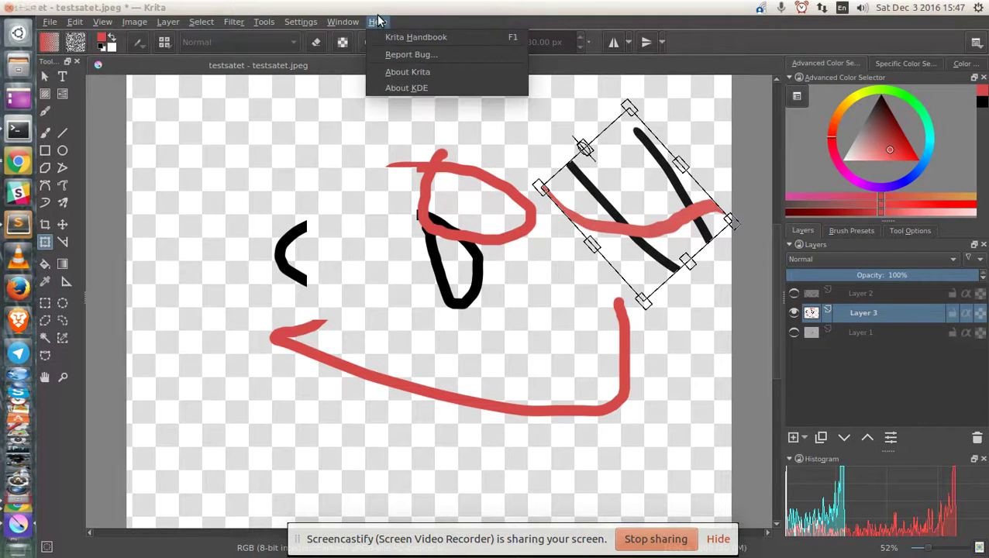
left_click(423, 72)
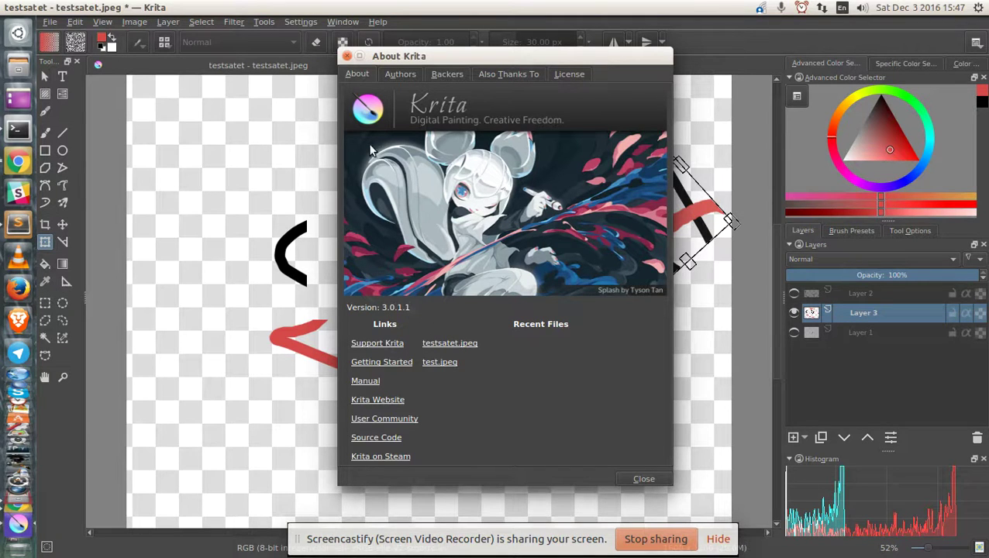
left_click(347, 56)
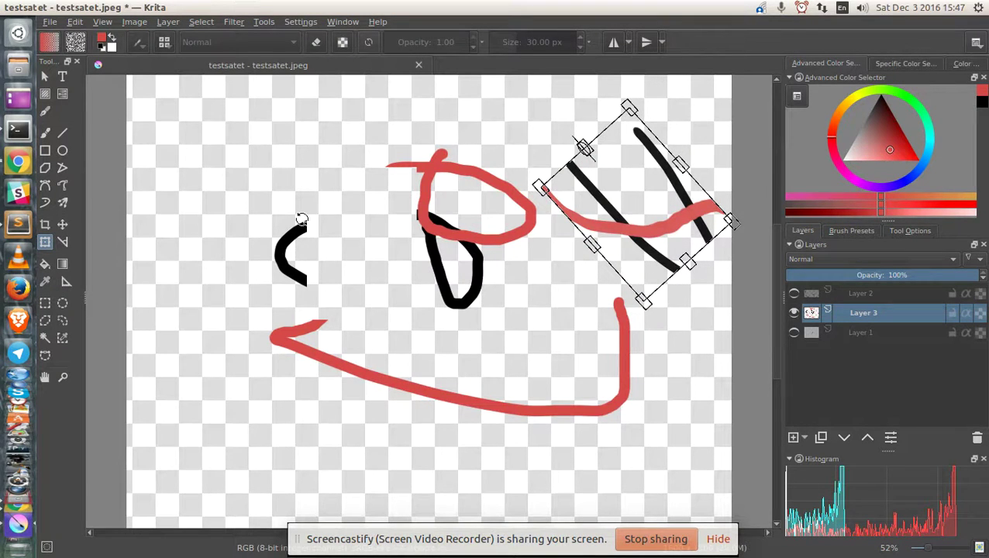